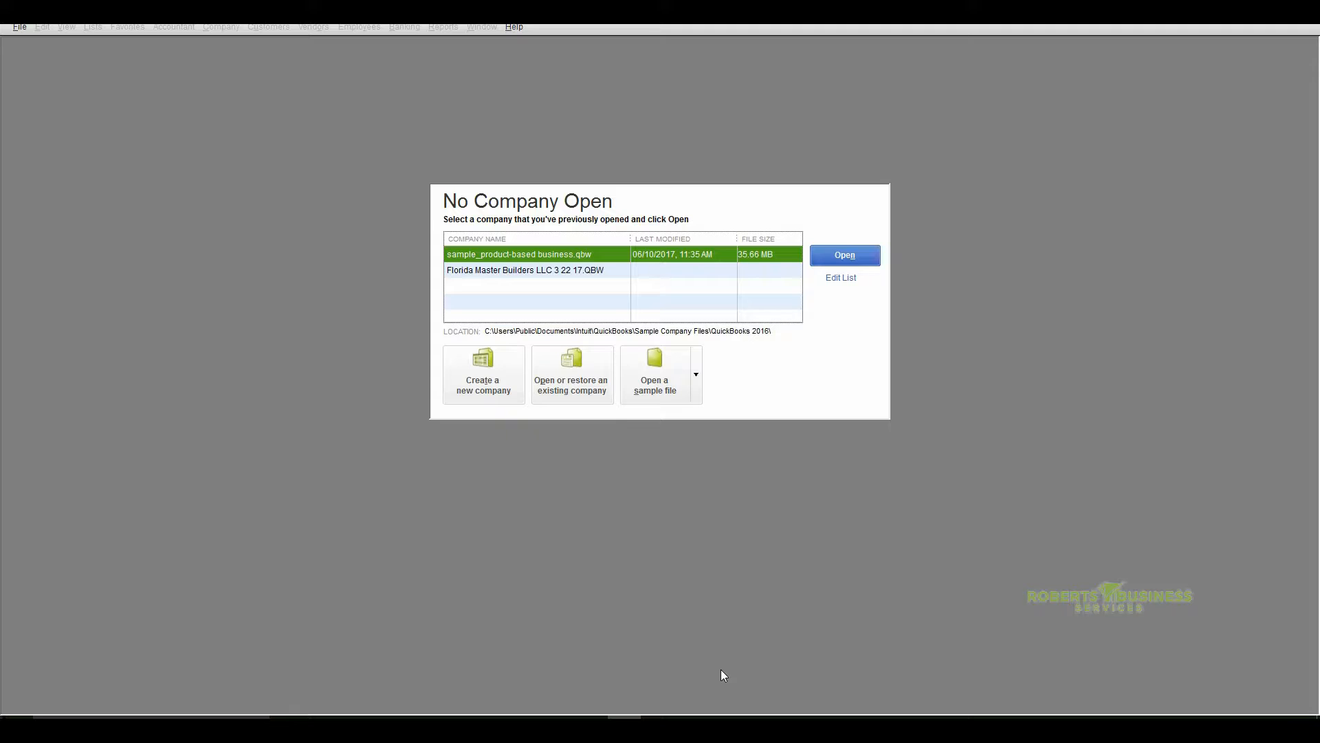
Create a new company file with Express Start and enter ABC Inc as the business name
click(482, 384)
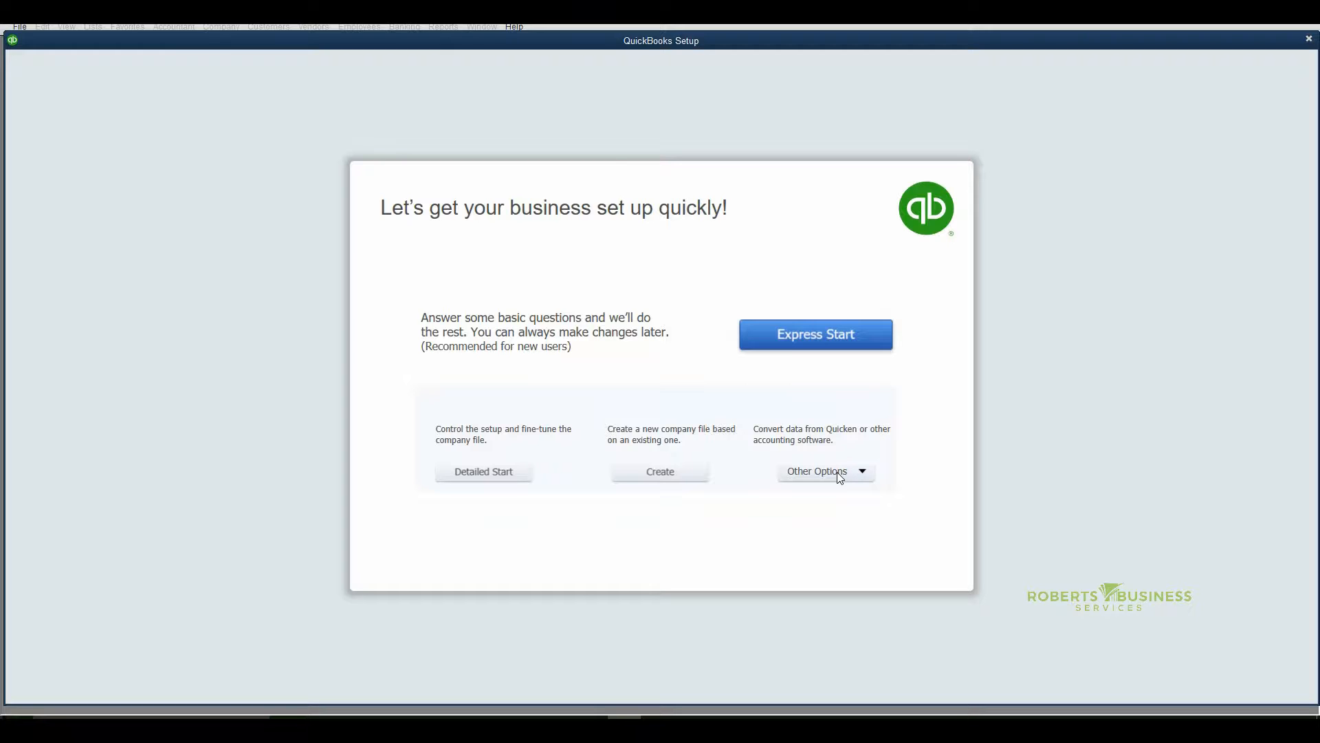
click(810, 337)
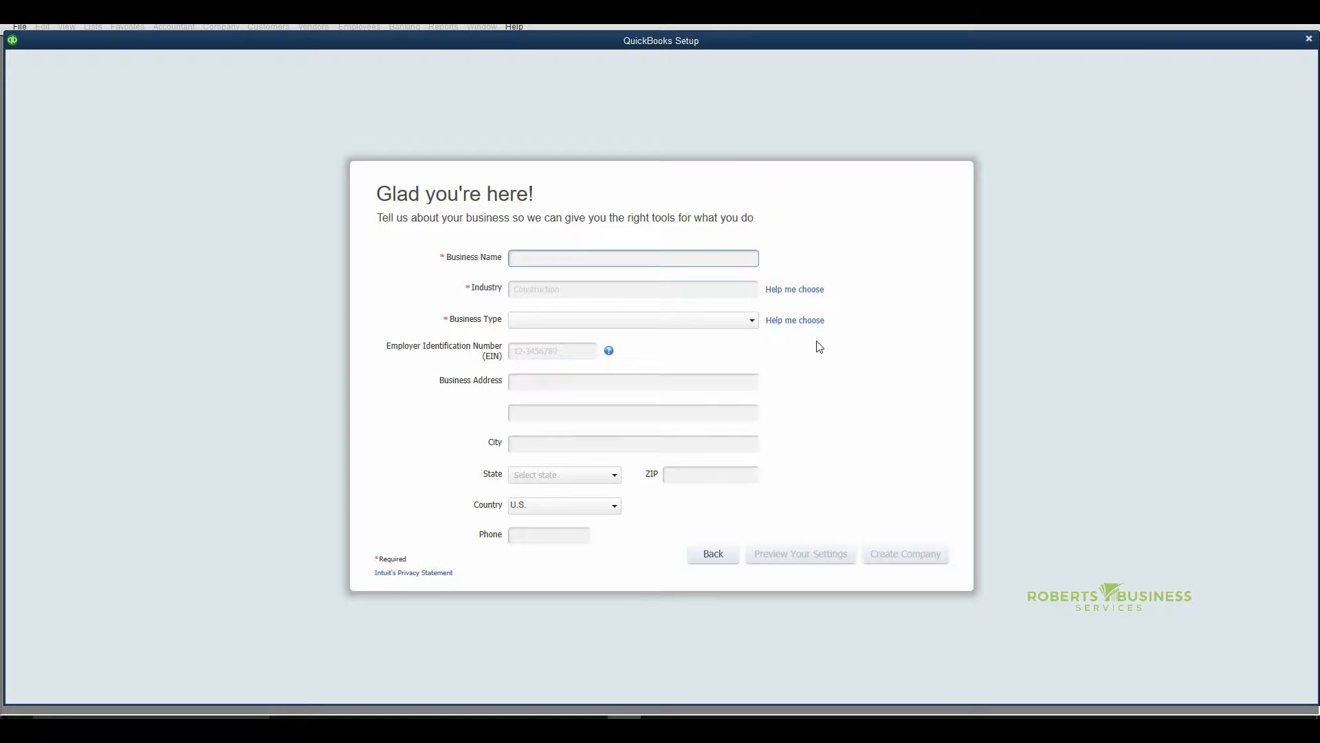
text(ABC Inc)
Choose General Product-based Business as the company's industry from the list of suggested industries
click(620, 295)
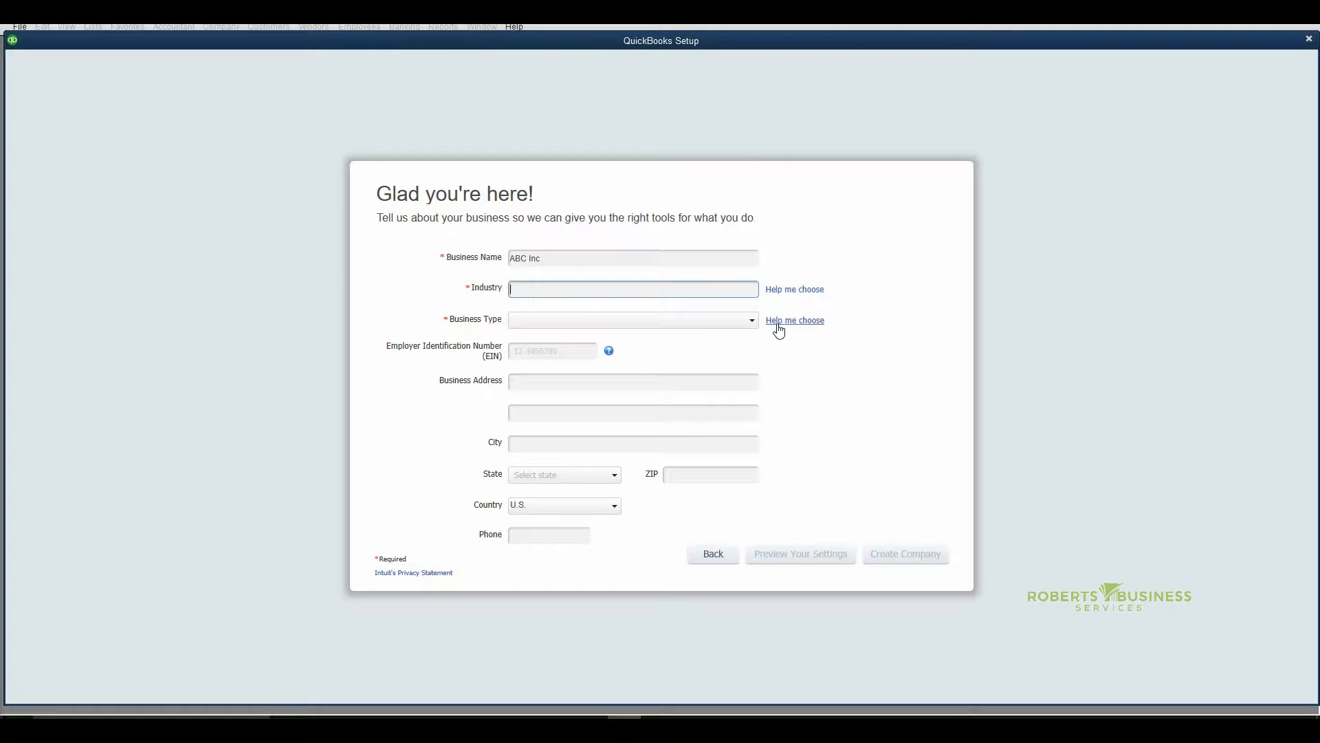
click(778, 296)
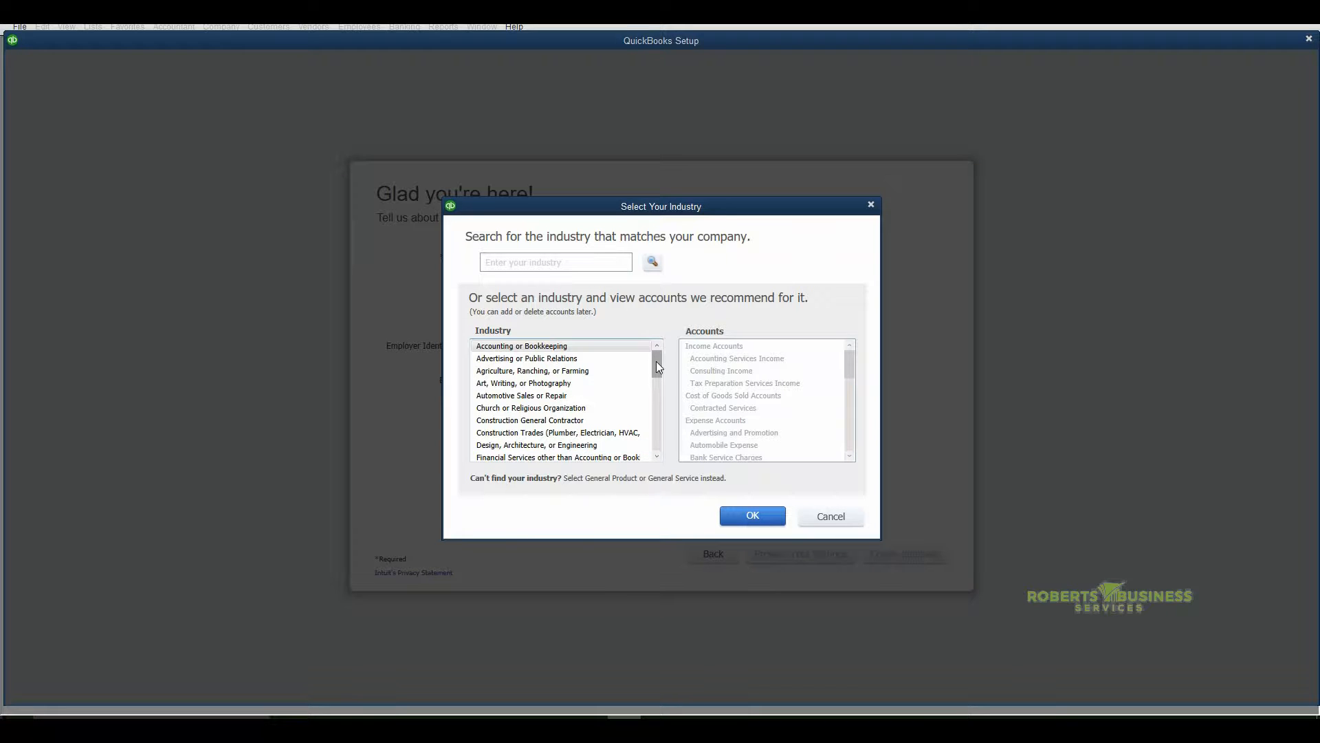
drag(656, 361, 657, 434)
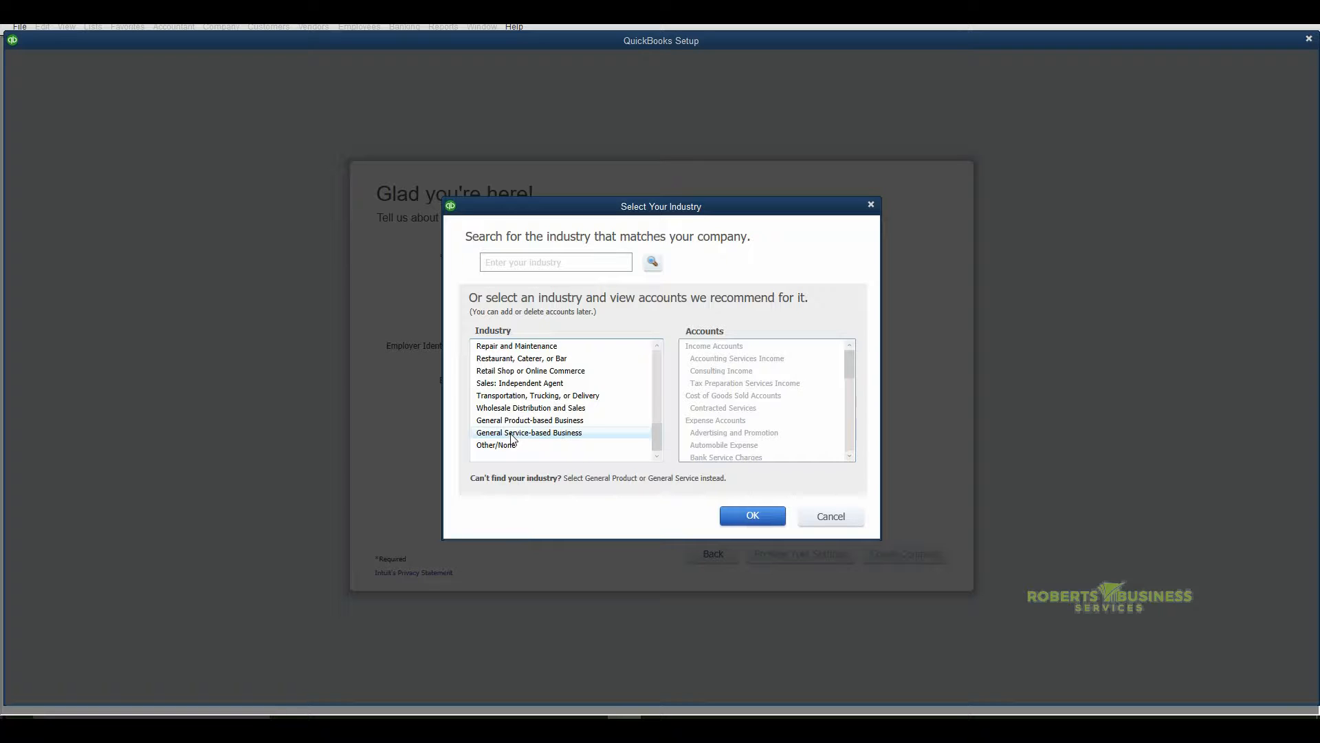
click(514, 420)
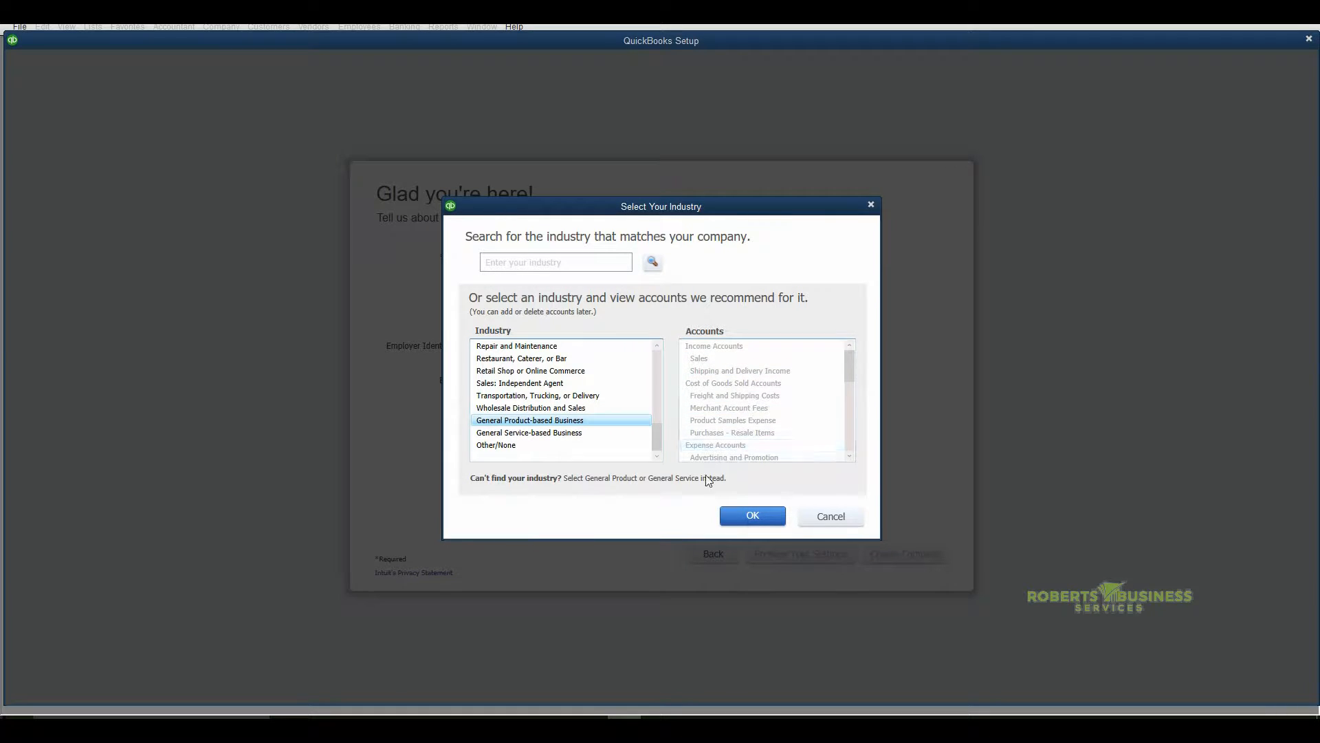
click(745, 522)
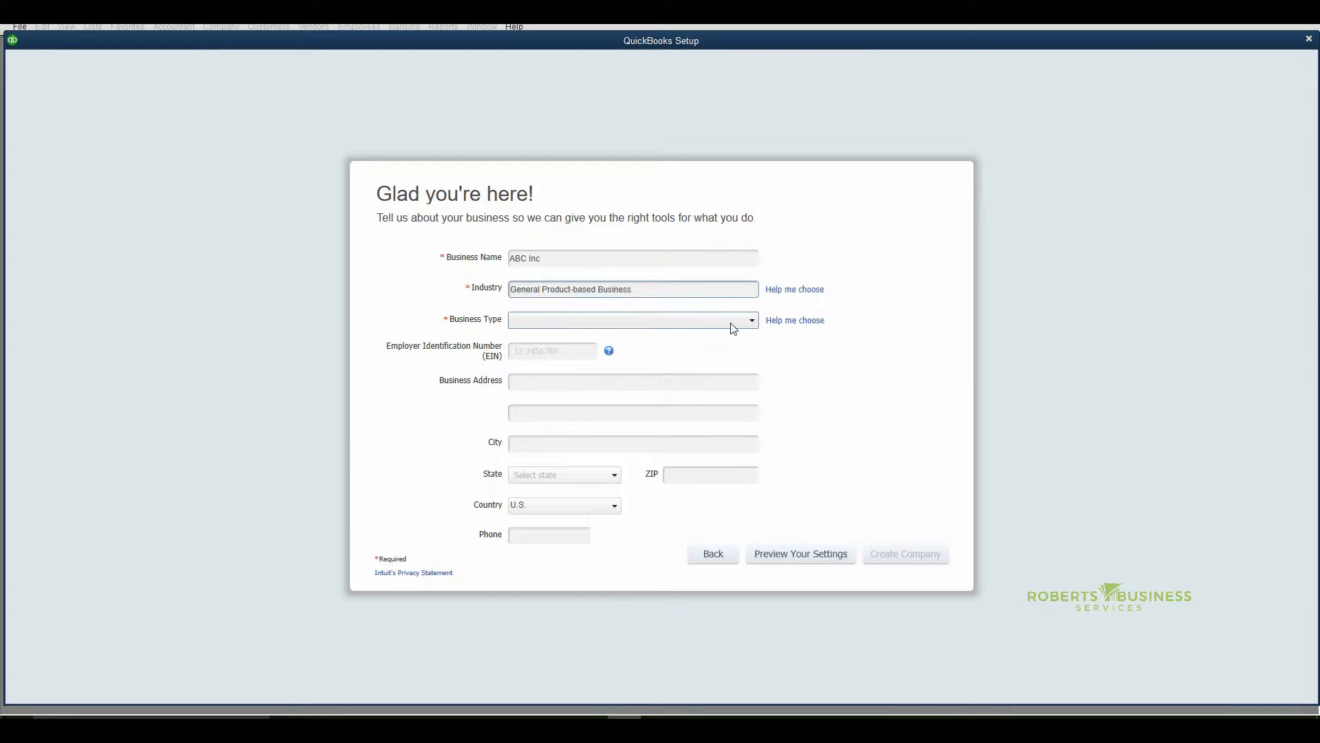
Set the business type to S Corporation using the company type descriptions
click(779, 325)
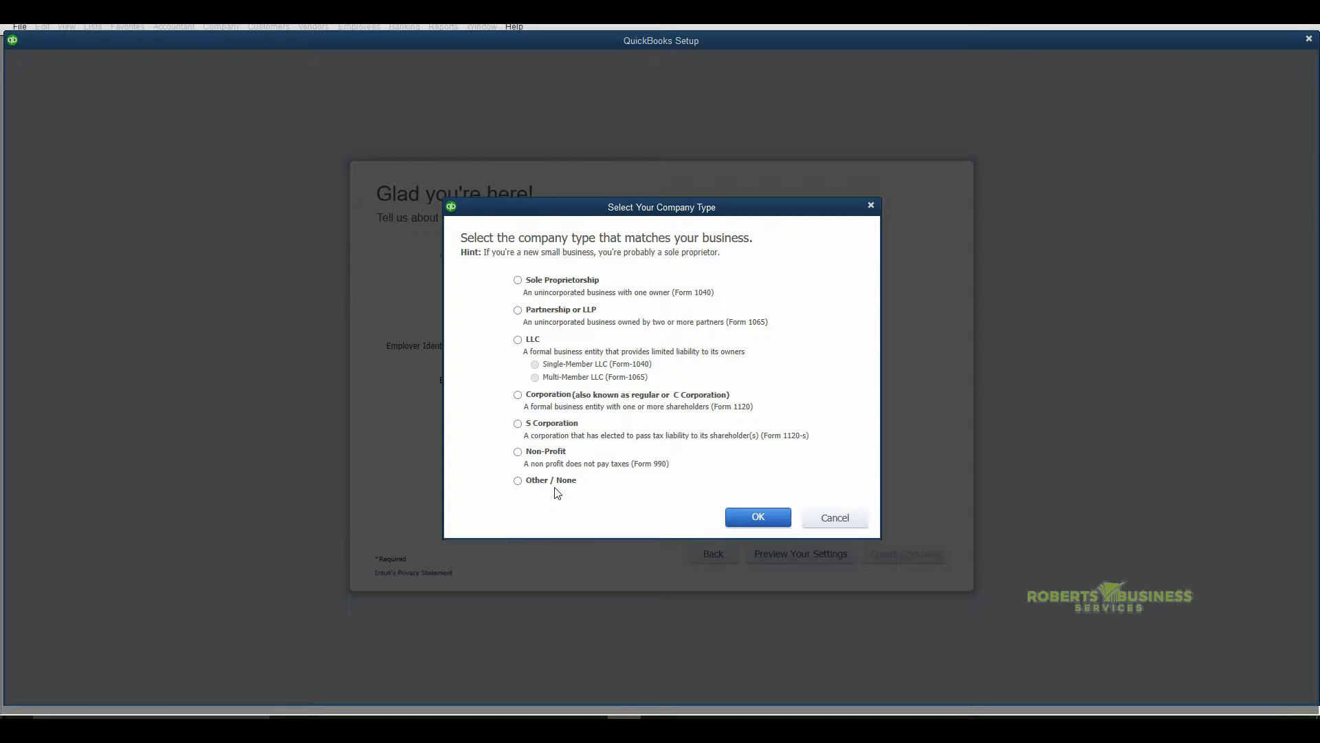
click(519, 424)
click(755, 519)
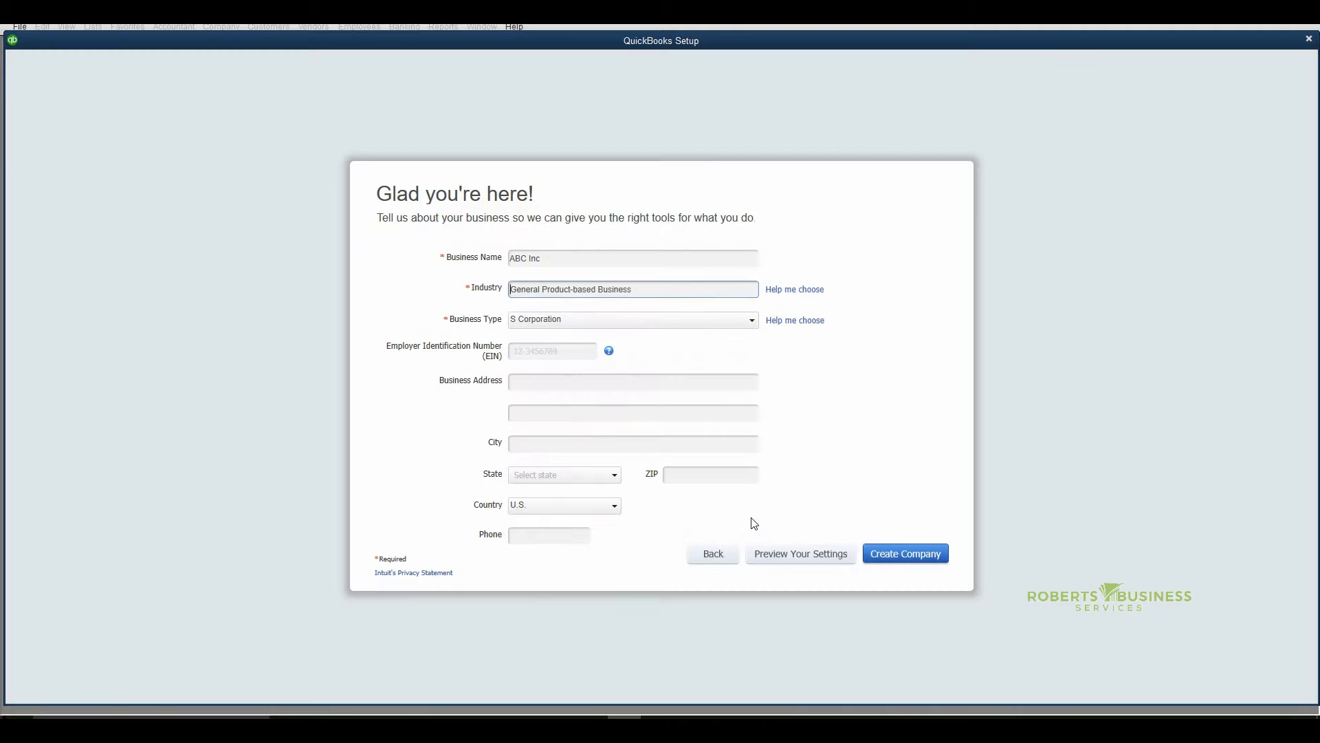
Enter the company's Employer Identification Number
click(533, 353)
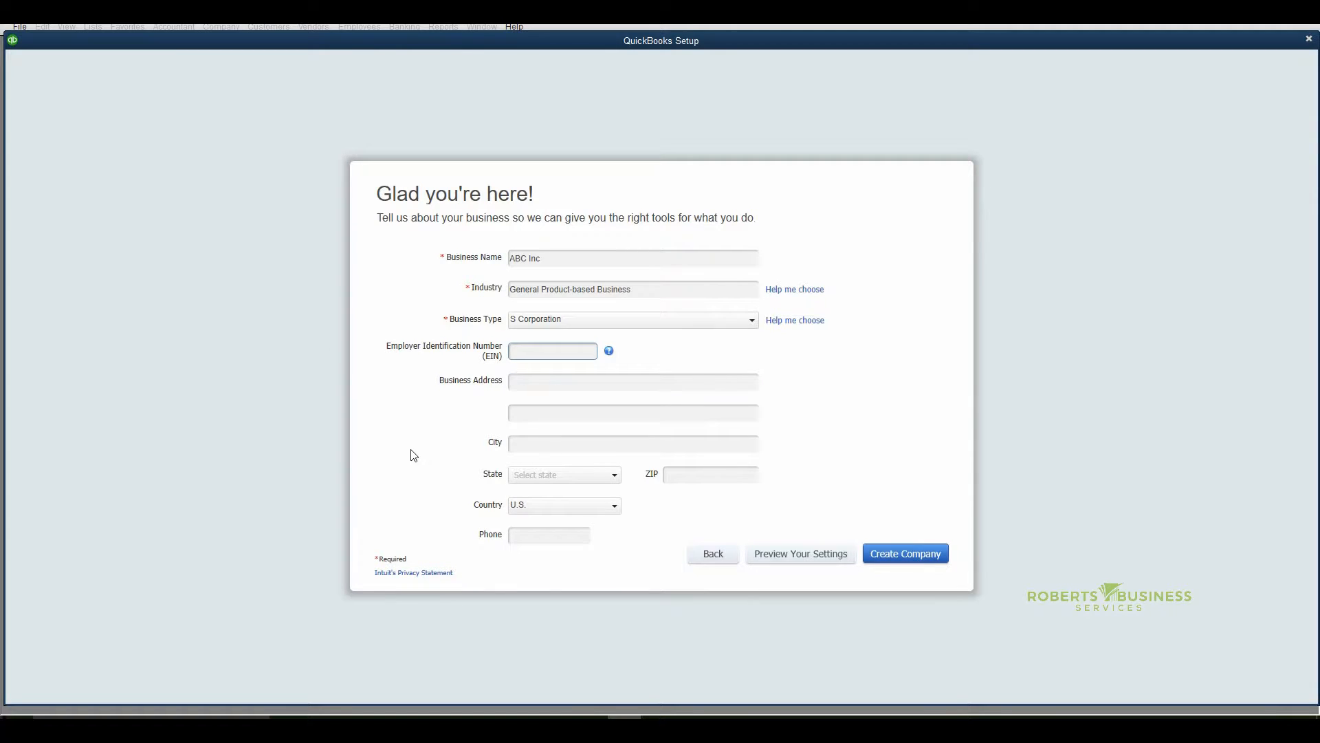
text(123456789)
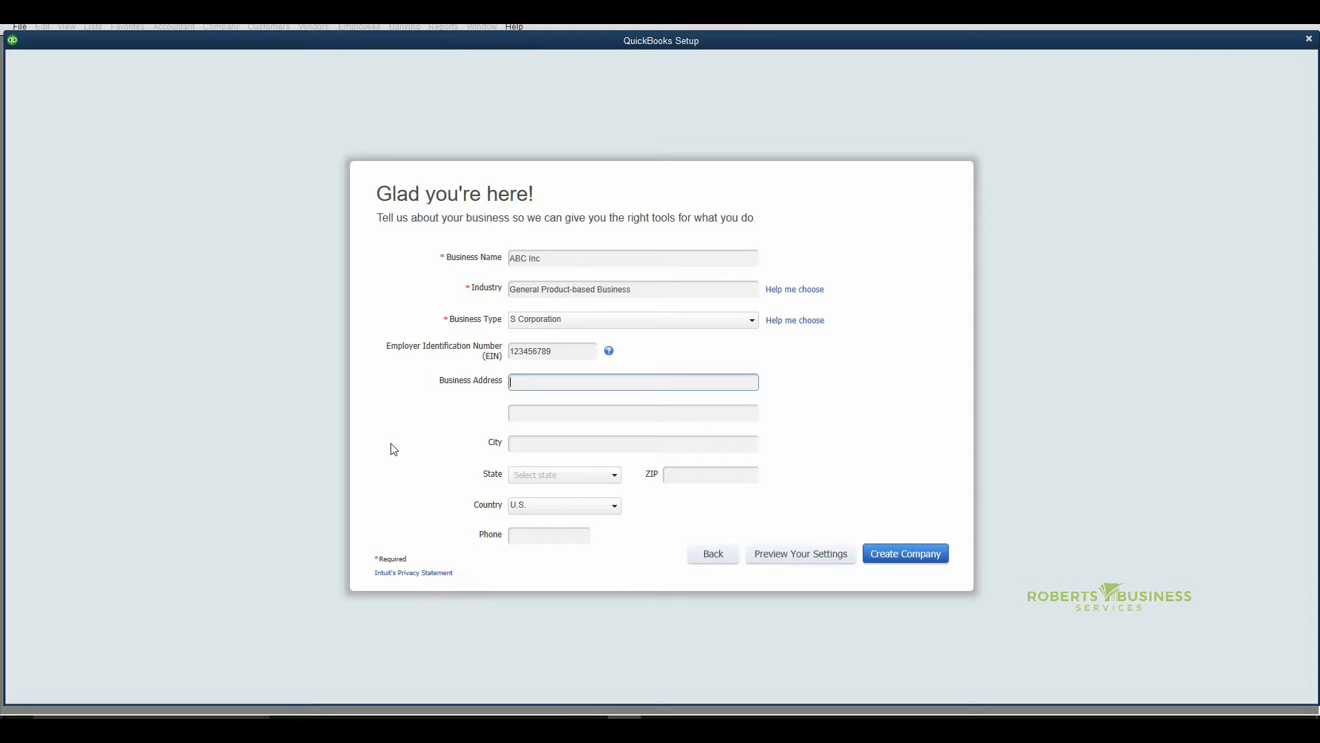
Fill in the business address with the street, city, state and ZIP code
text(22 Main Street)
key(Tab)
key(Tab)
text(Anytown)
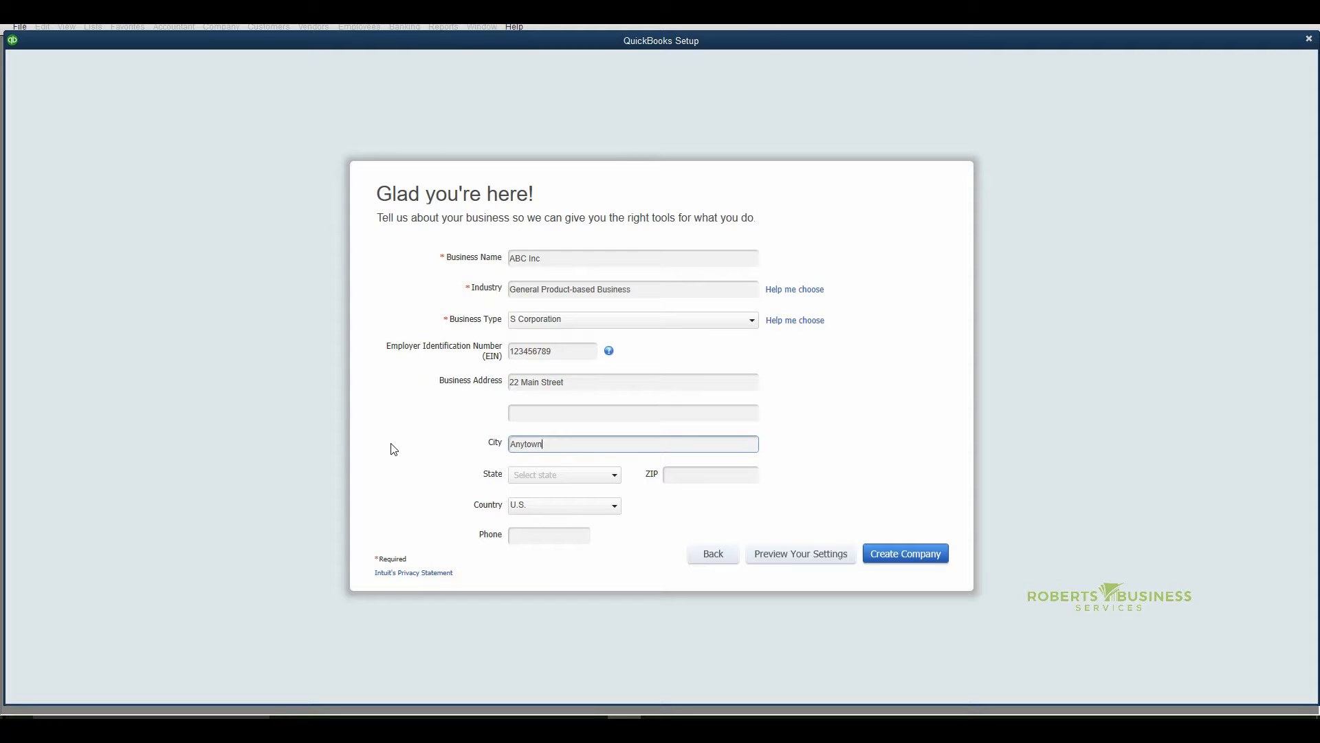
key(Tab)
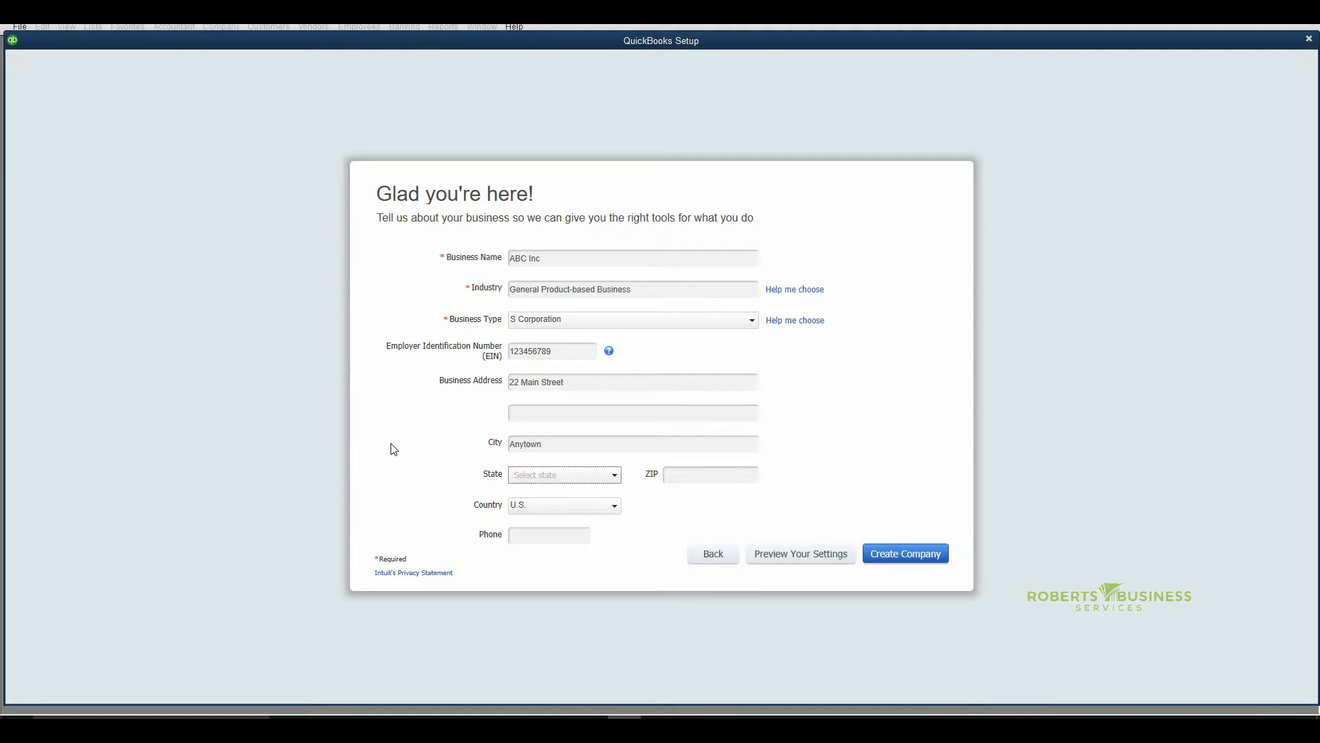
text(FL)
key(Tab)
text(34769)
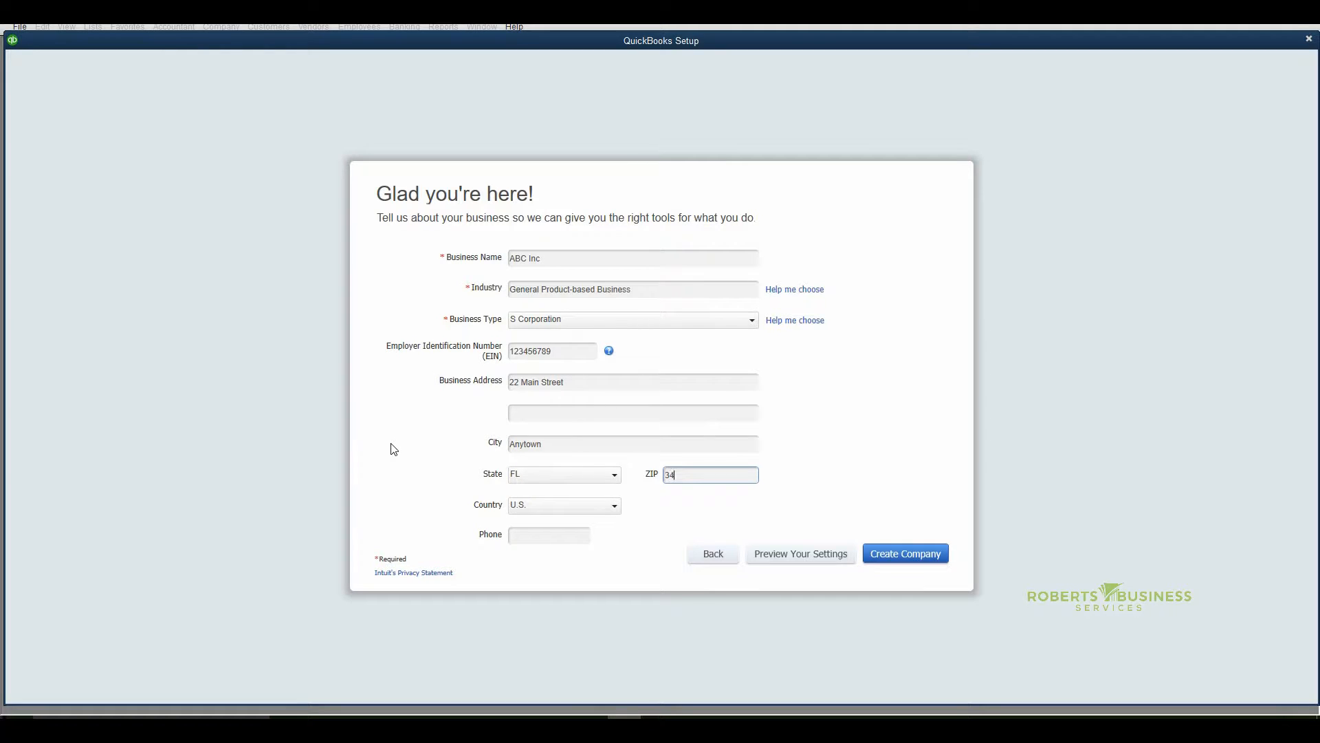
key(Tab)
key(Tab)
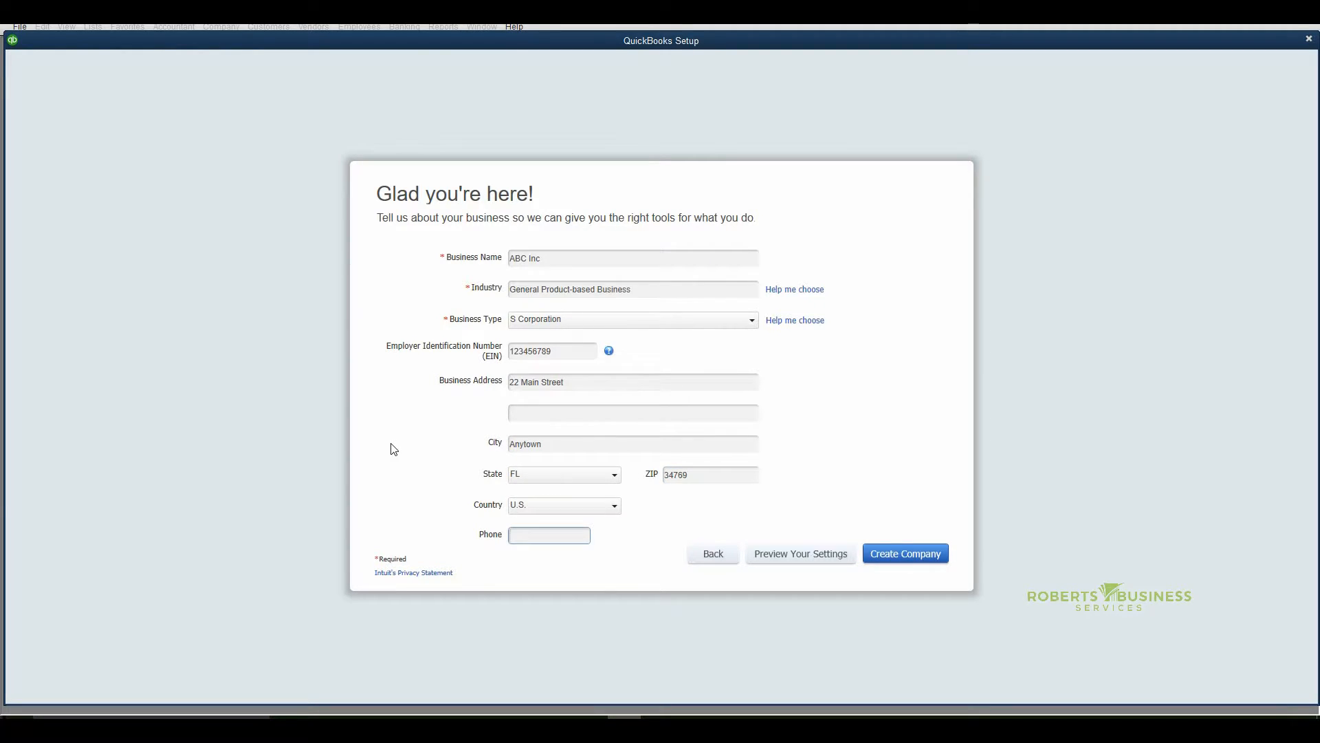
Enter the business phone number and create the company file
text(4075)
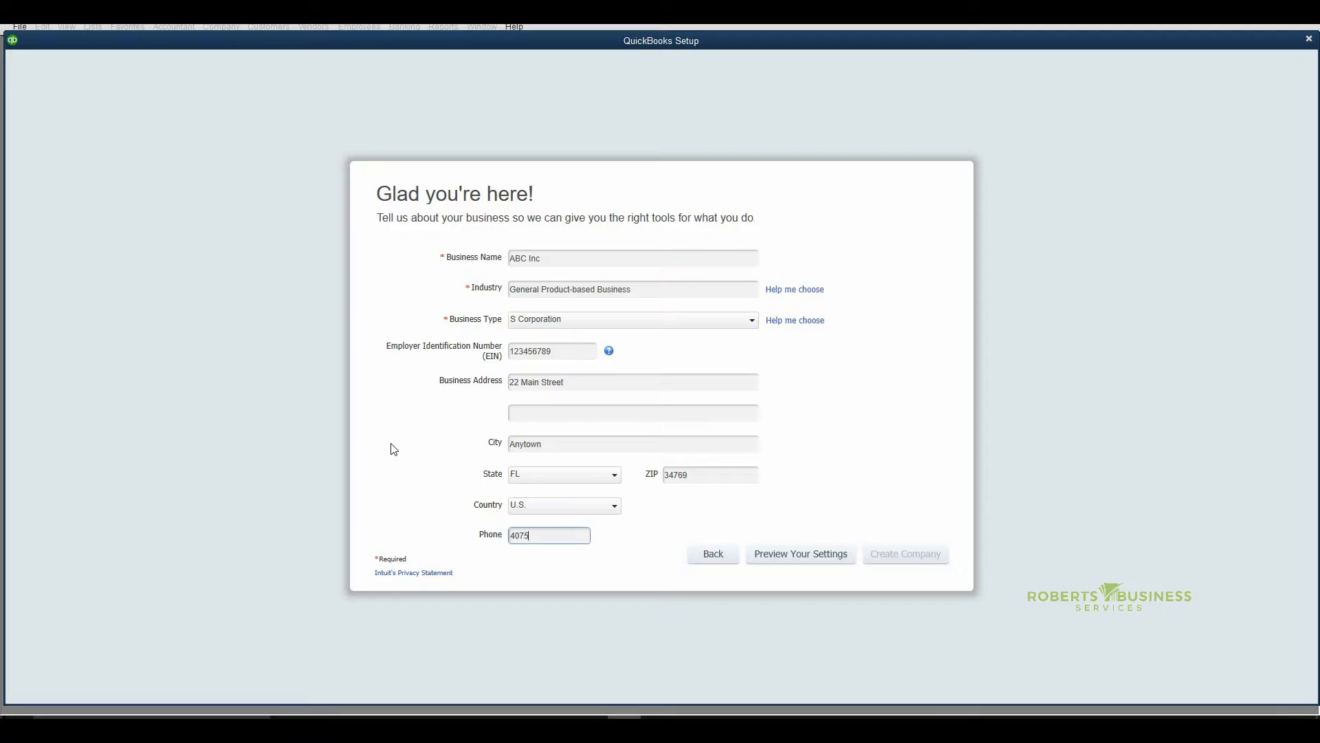
text(551212)
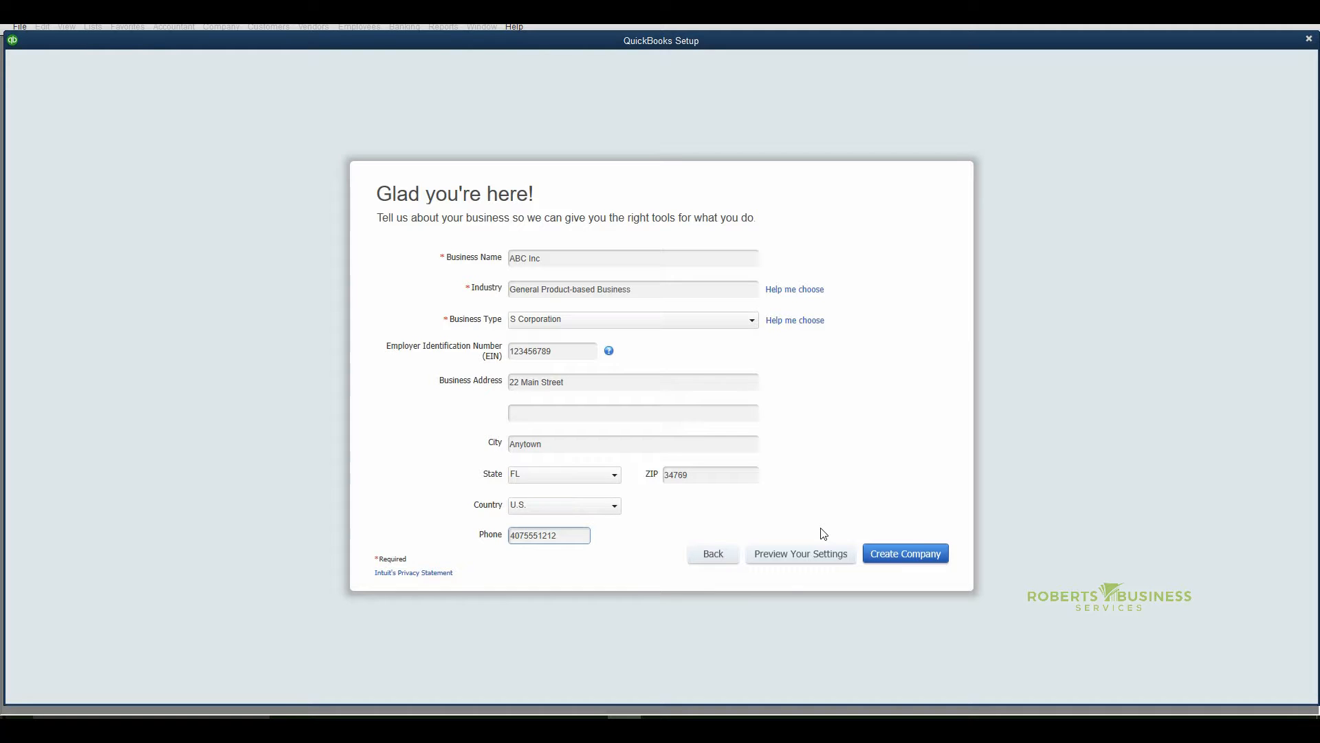
click(894, 557)
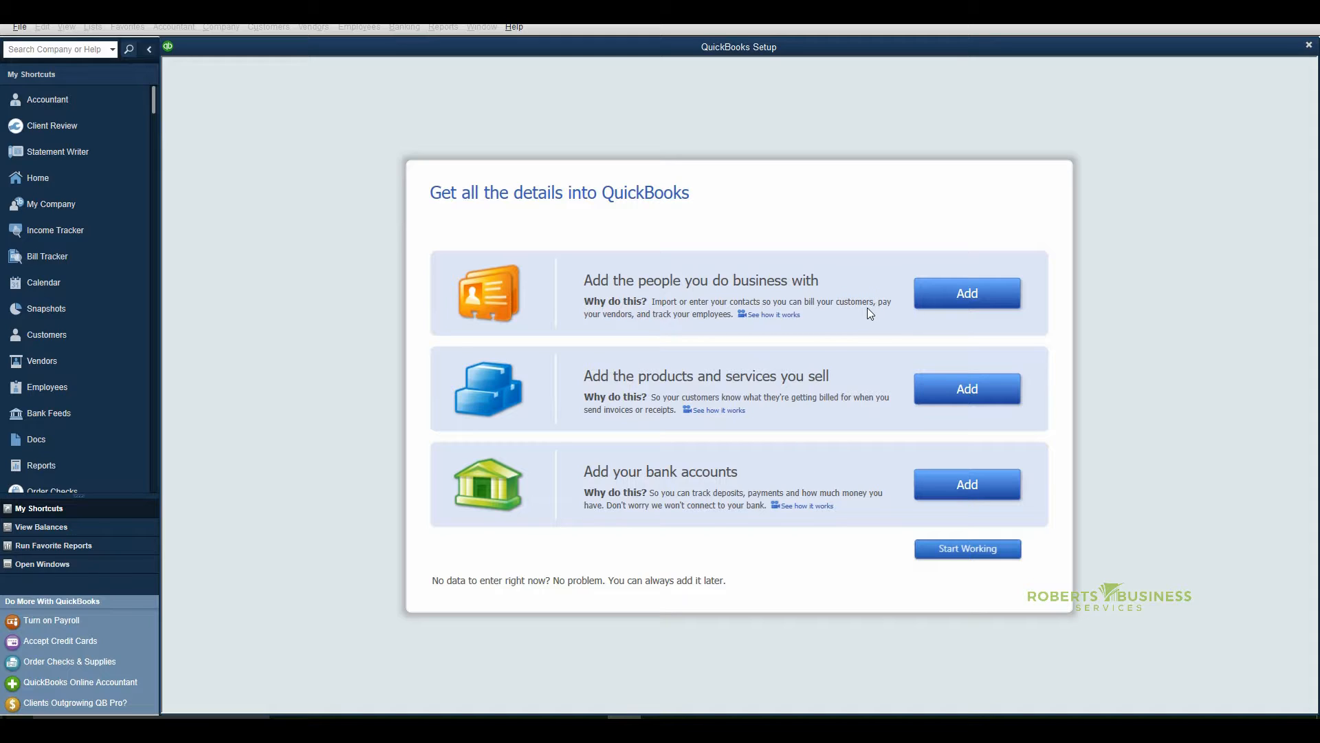
Try out the manual contact entry table, marking all rows as customers and then as employees, and cancel without adding contacts
click(961, 294)
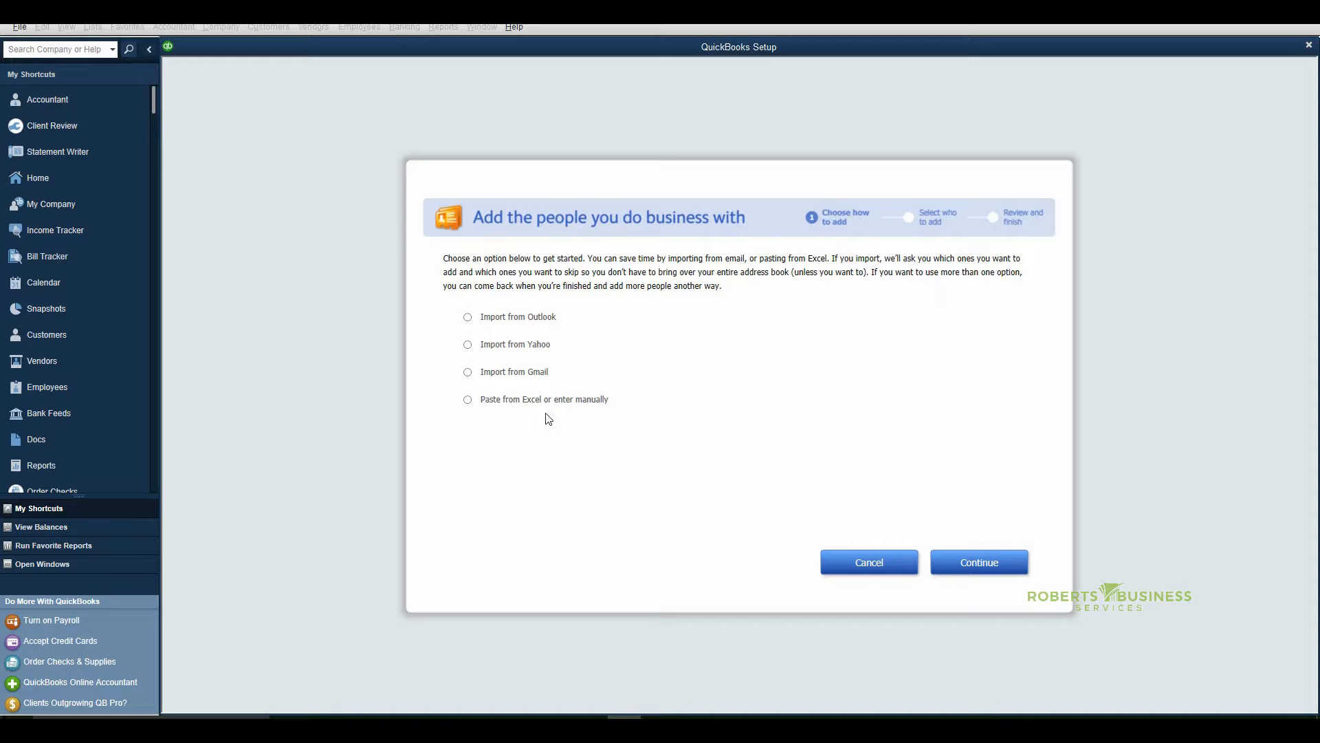
click(468, 401)
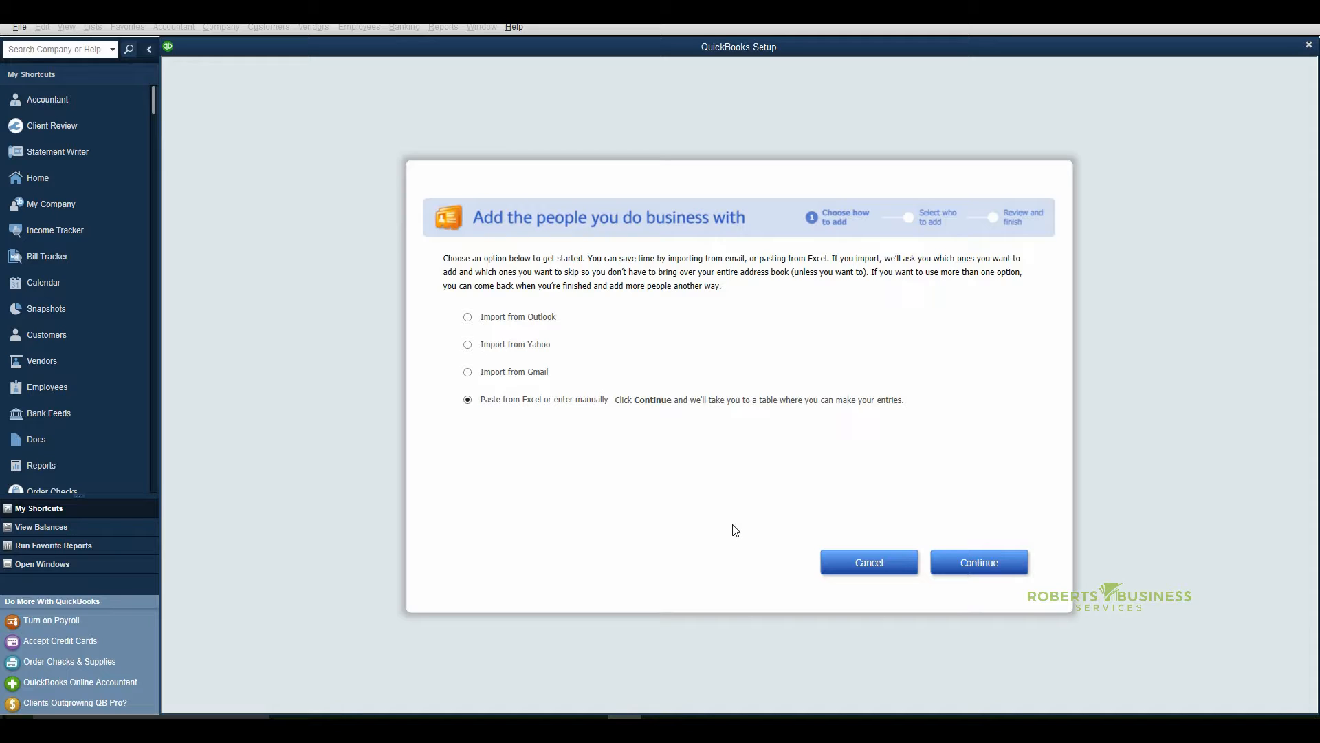
click(972, 563)
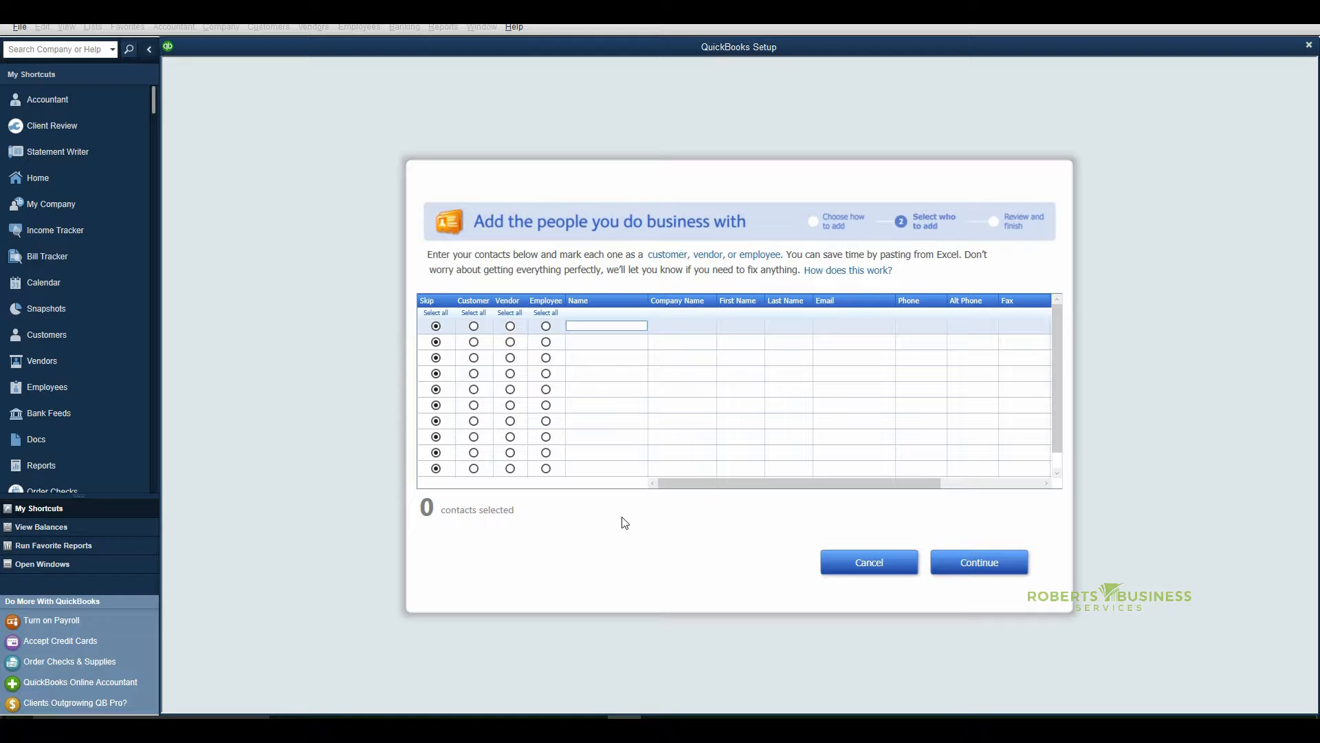
click(473, 318)
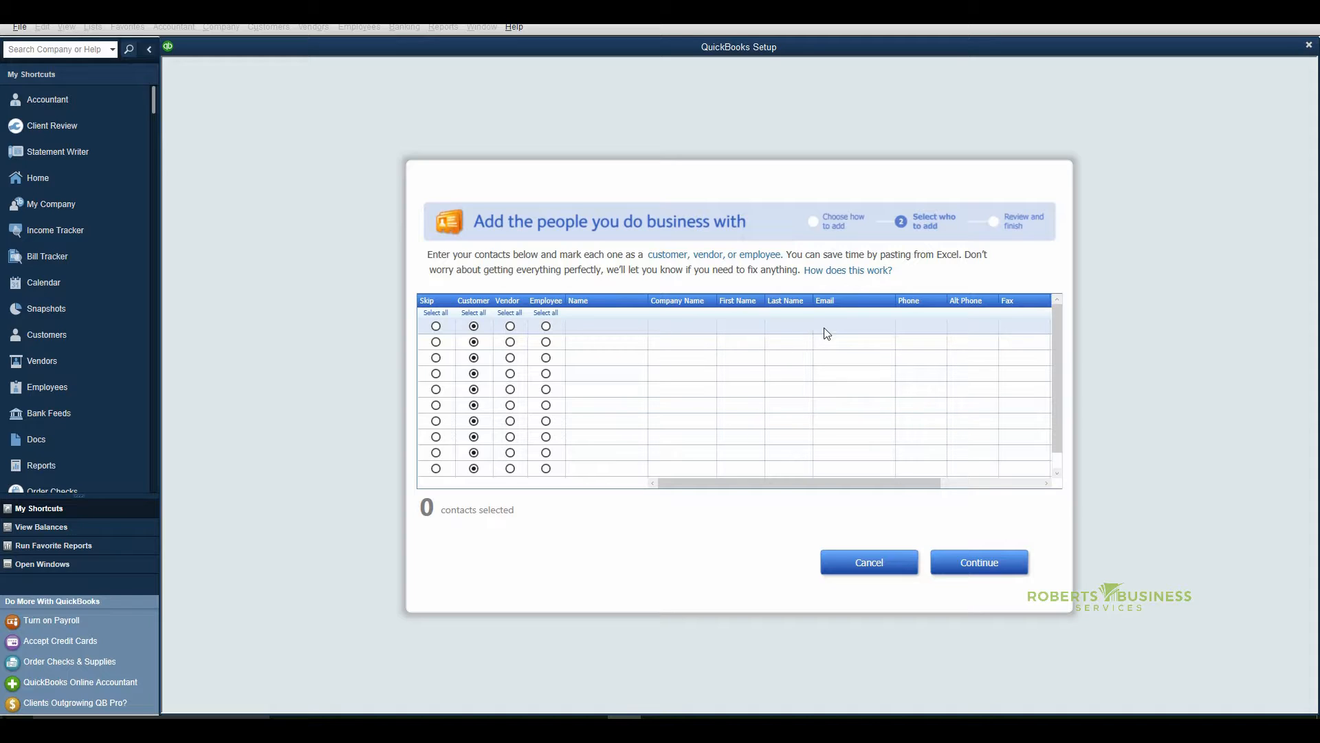
drag(808, 484, 924, 484)
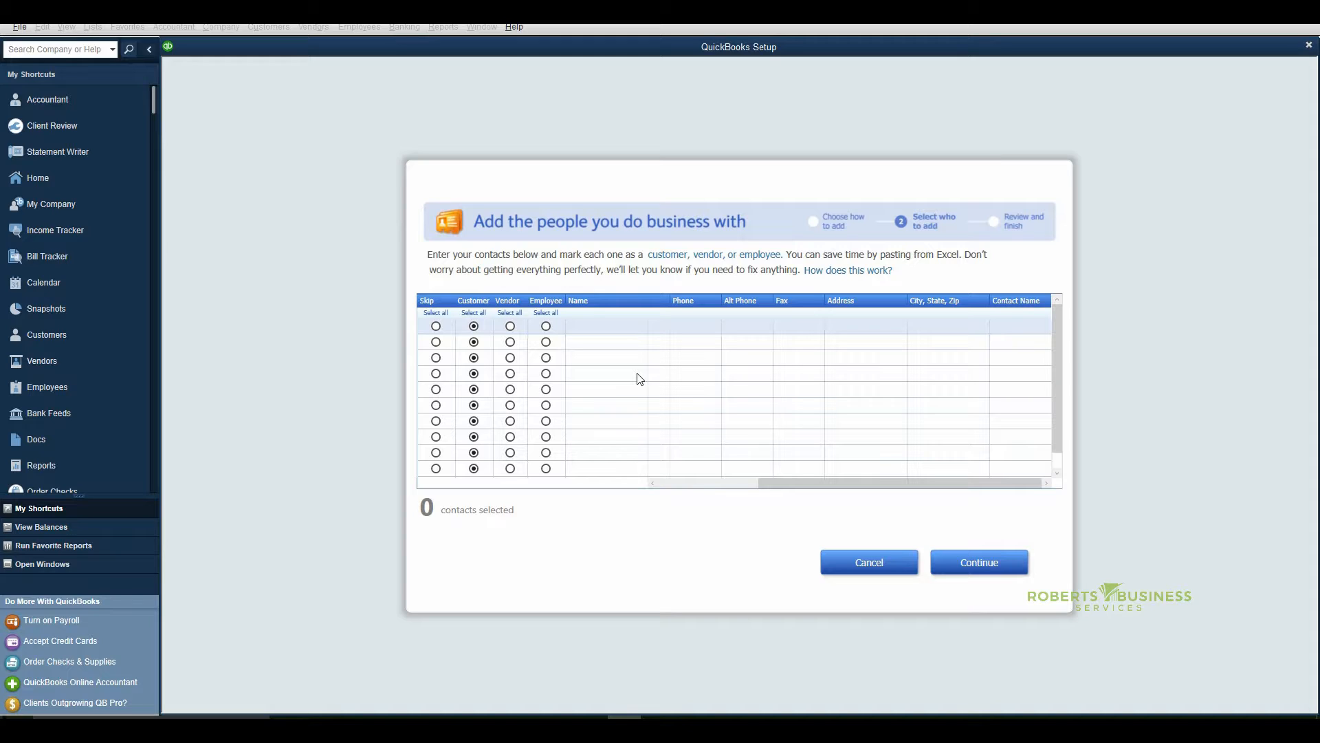
click(545, 313)
click(868, 567)
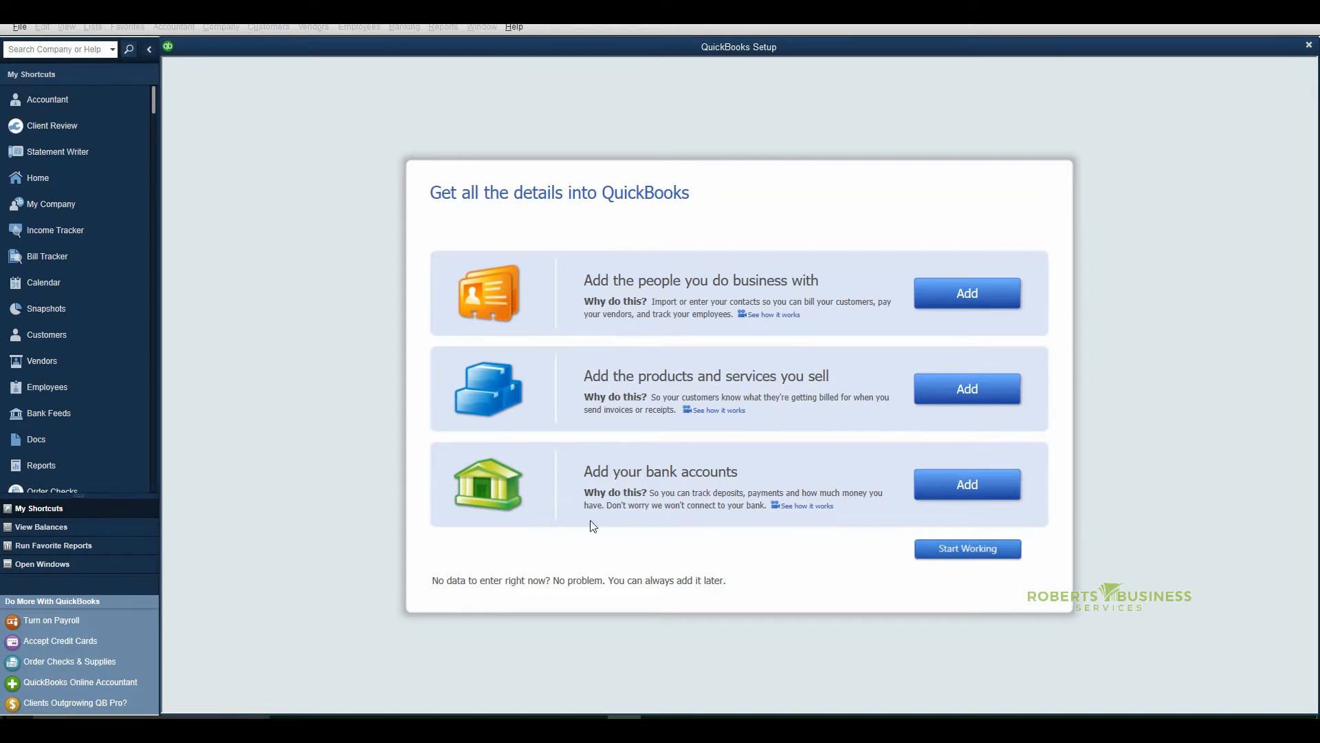
Examine the entry tables for service items and for bank accounts, leaving both without adding anything
click(967, 392)
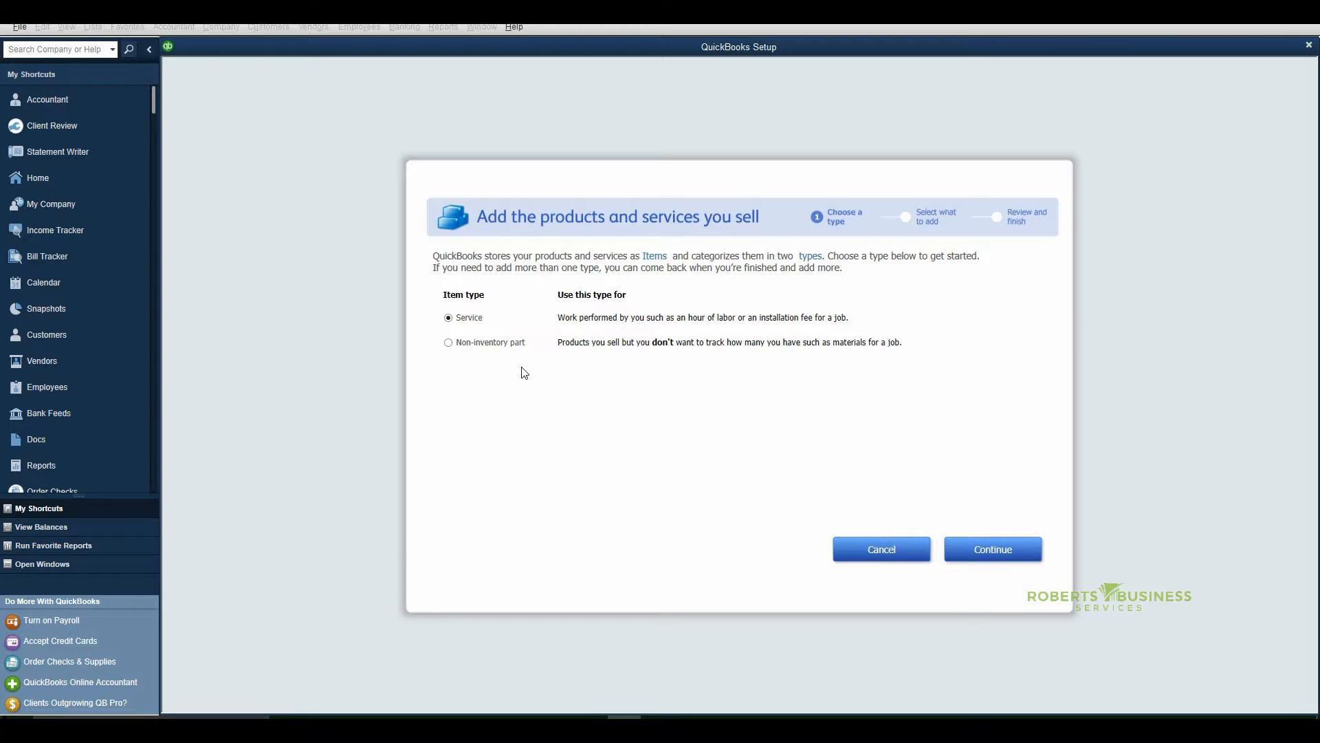
click(983, 554)
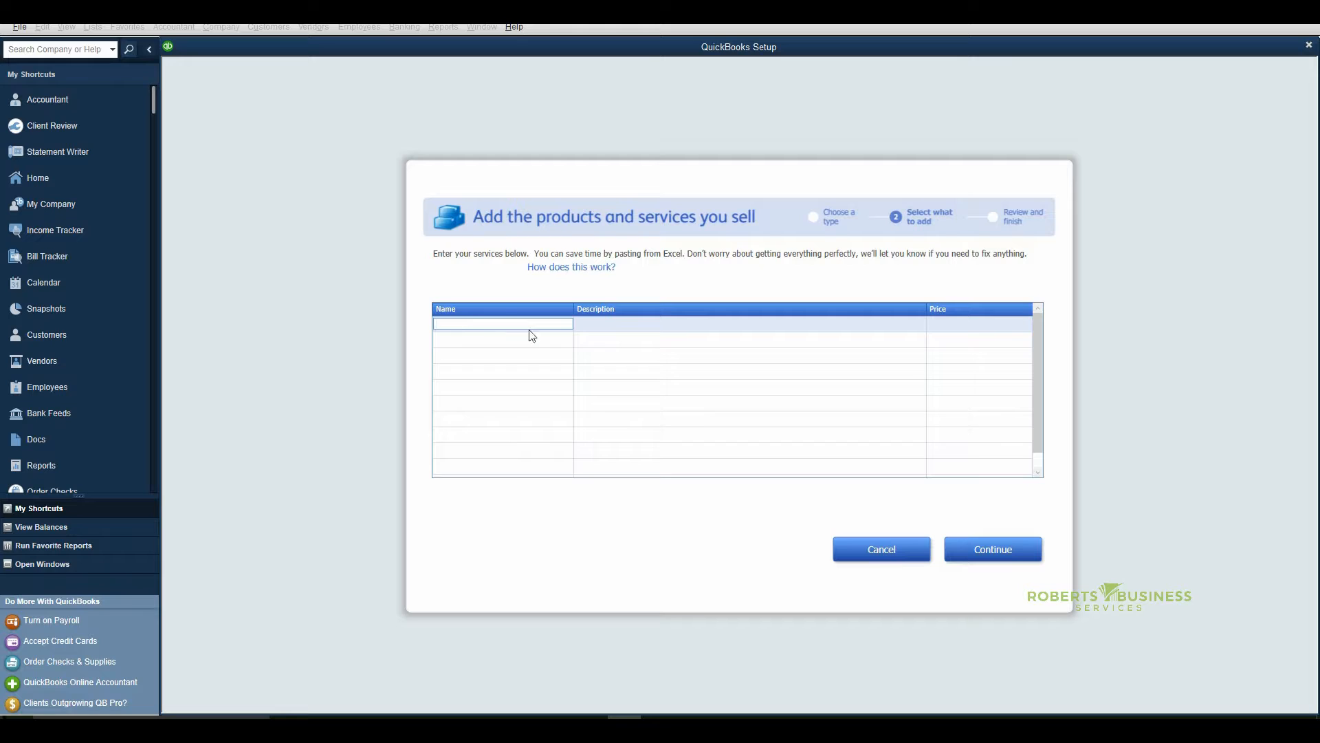
click(613, 326)
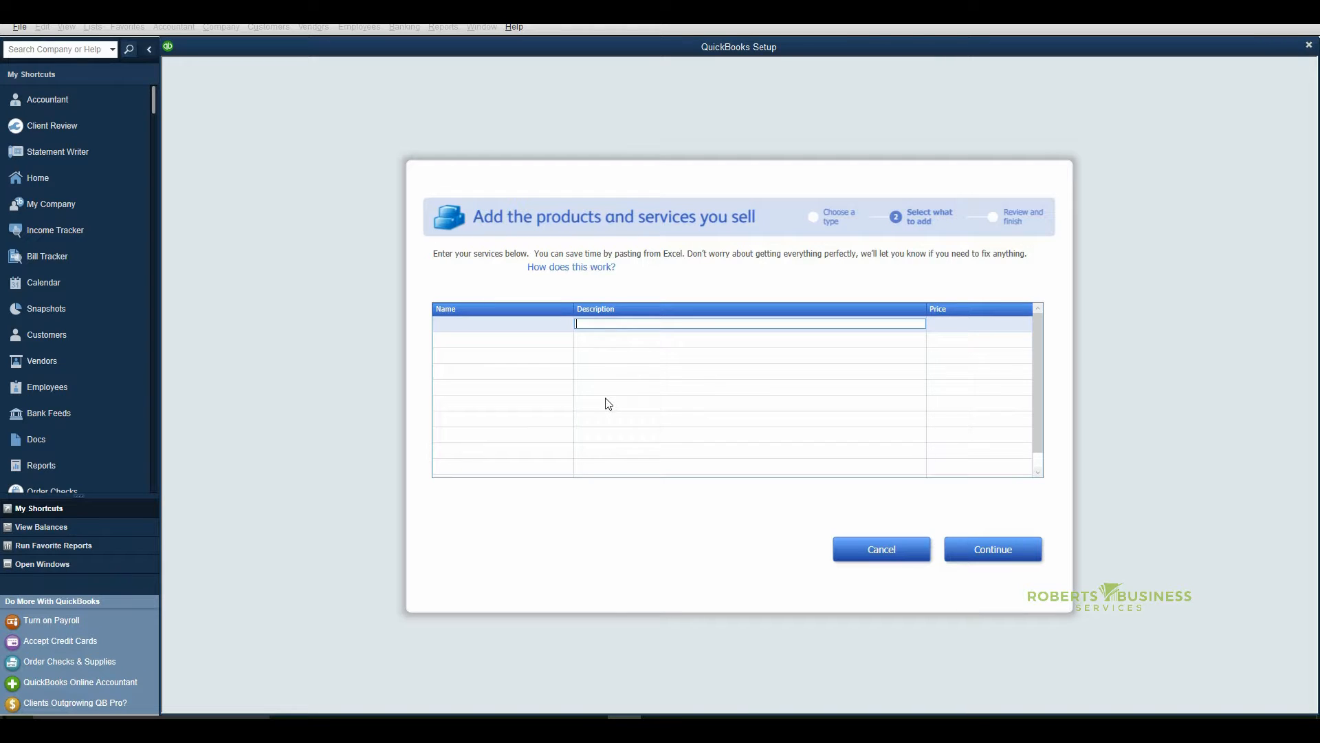
click(990, 323)
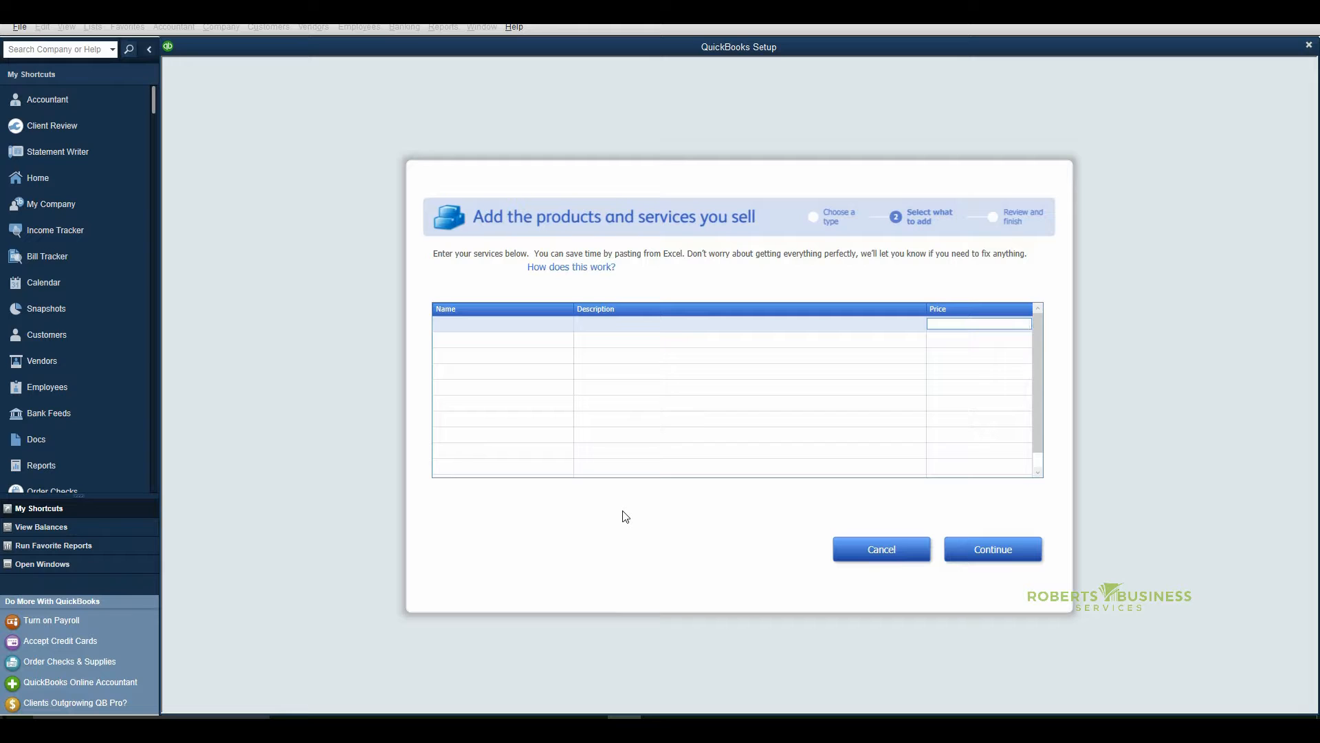
click(872, 549)
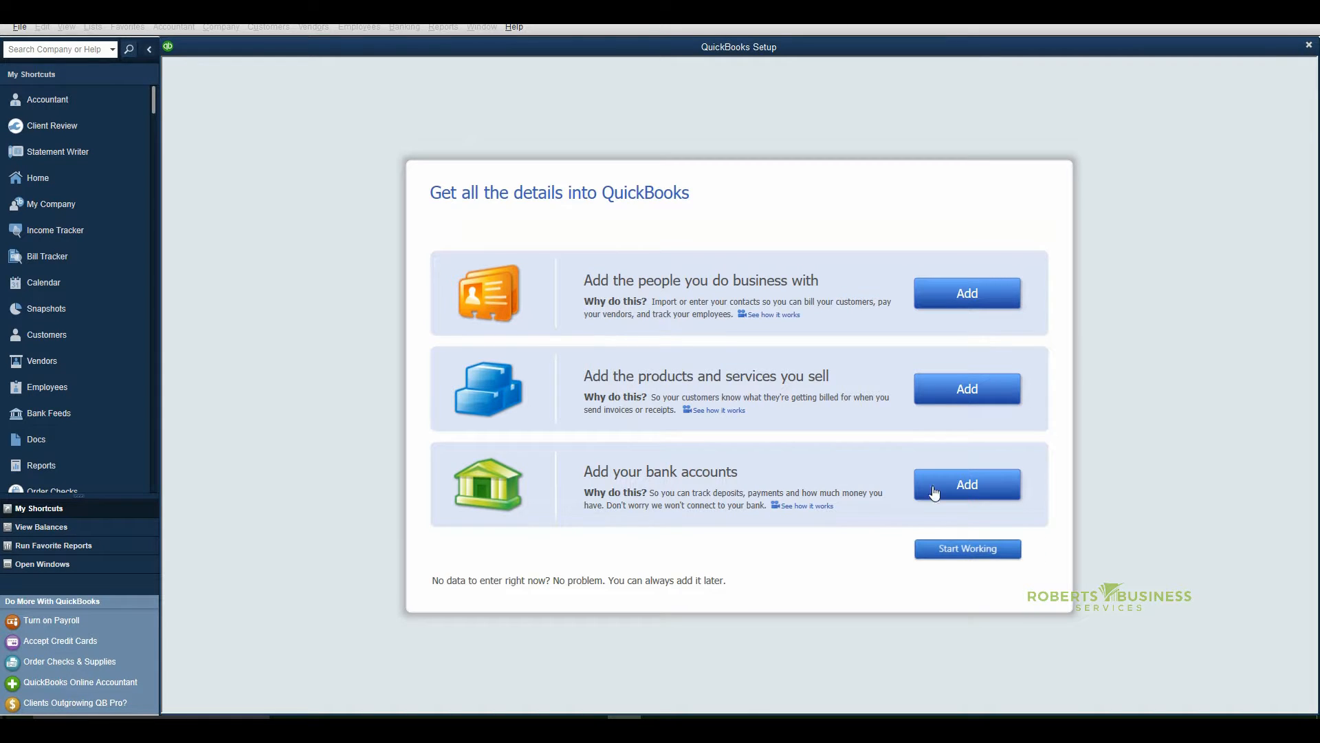
click(960, 485)
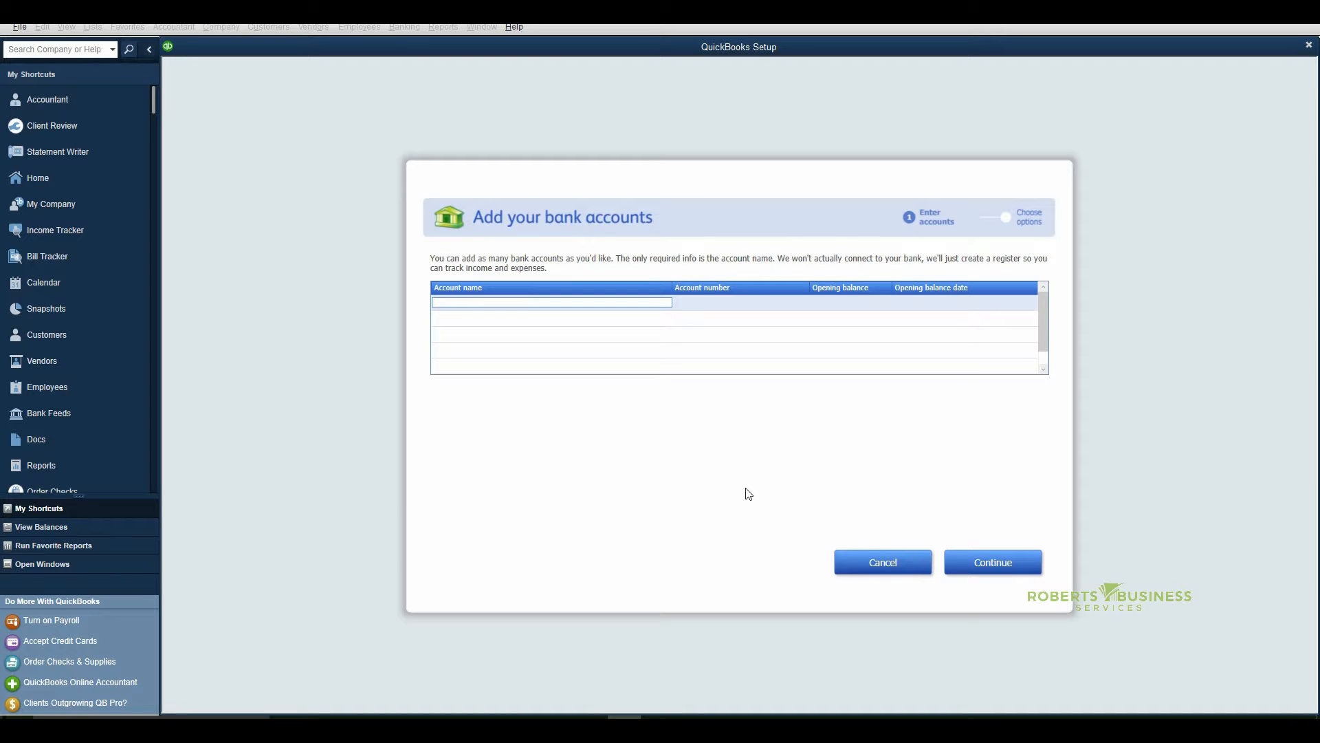
click(875, 563)
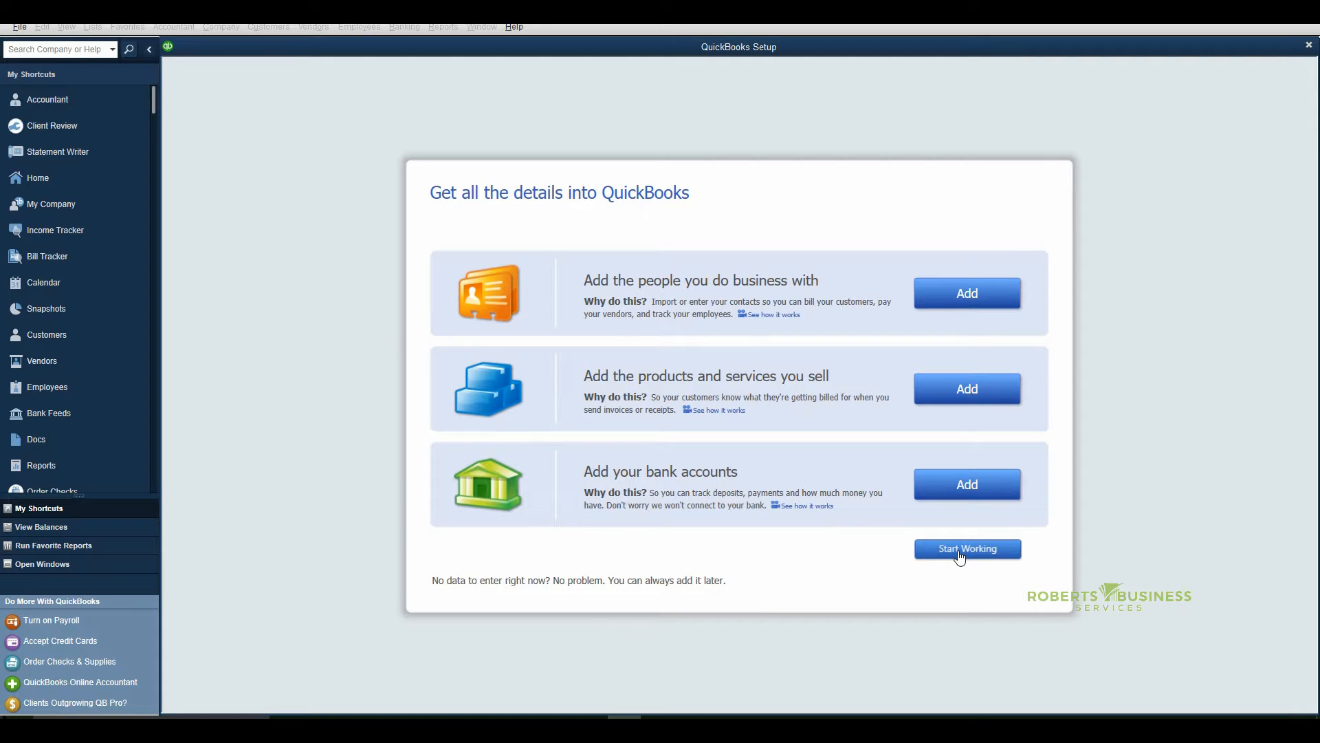
Finish the express setup to start working in the company file, and close the Accountant Center
click(961, 557)
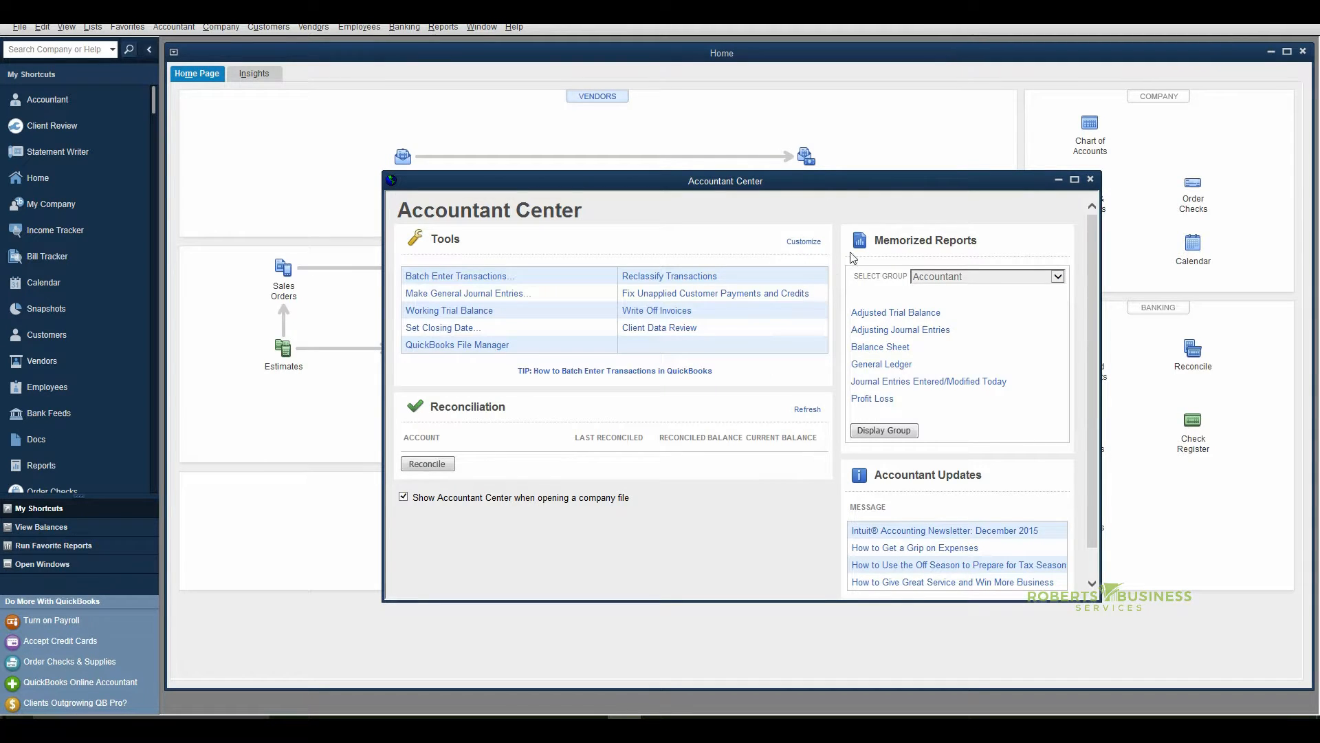
click(1090, 179)
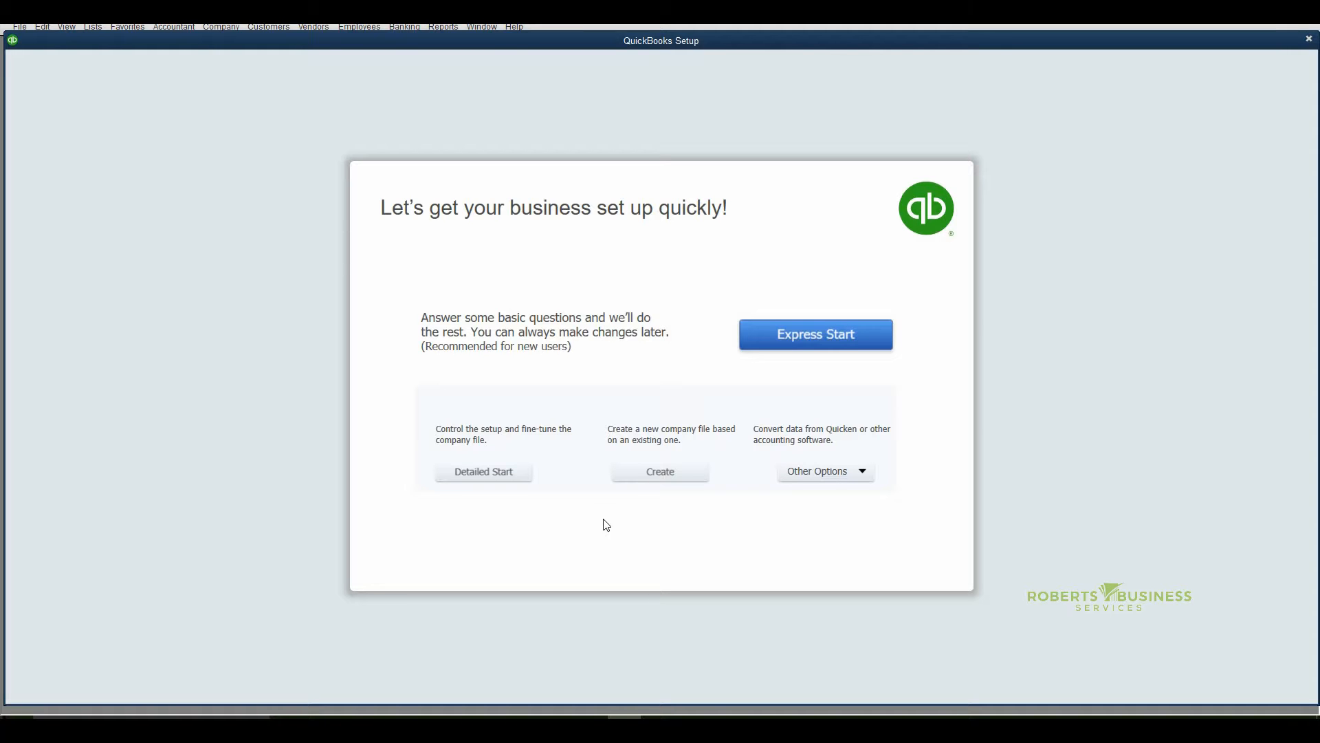
Begin another new company with Detailed Start, using DEF Inc as both company name and legal name
click(486, 476)
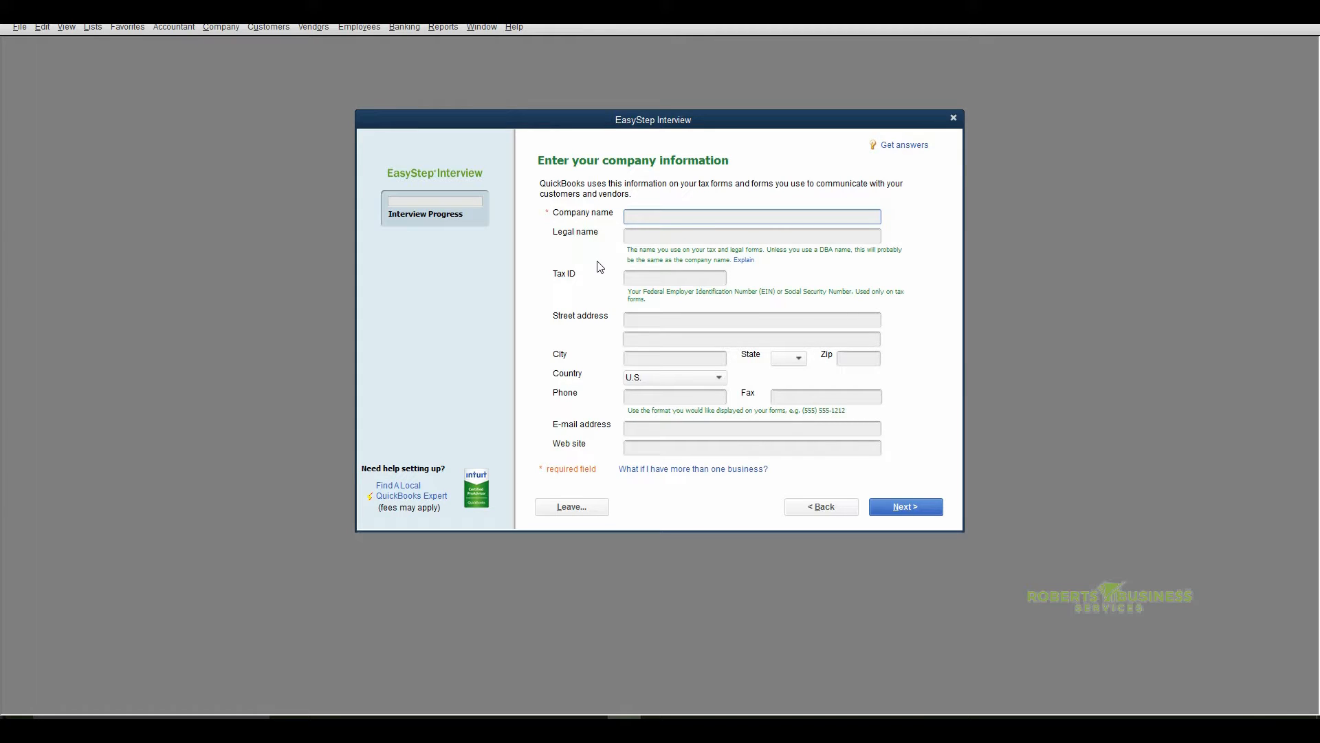
text(DEF Inc)
key(Tab)
key(Tab)
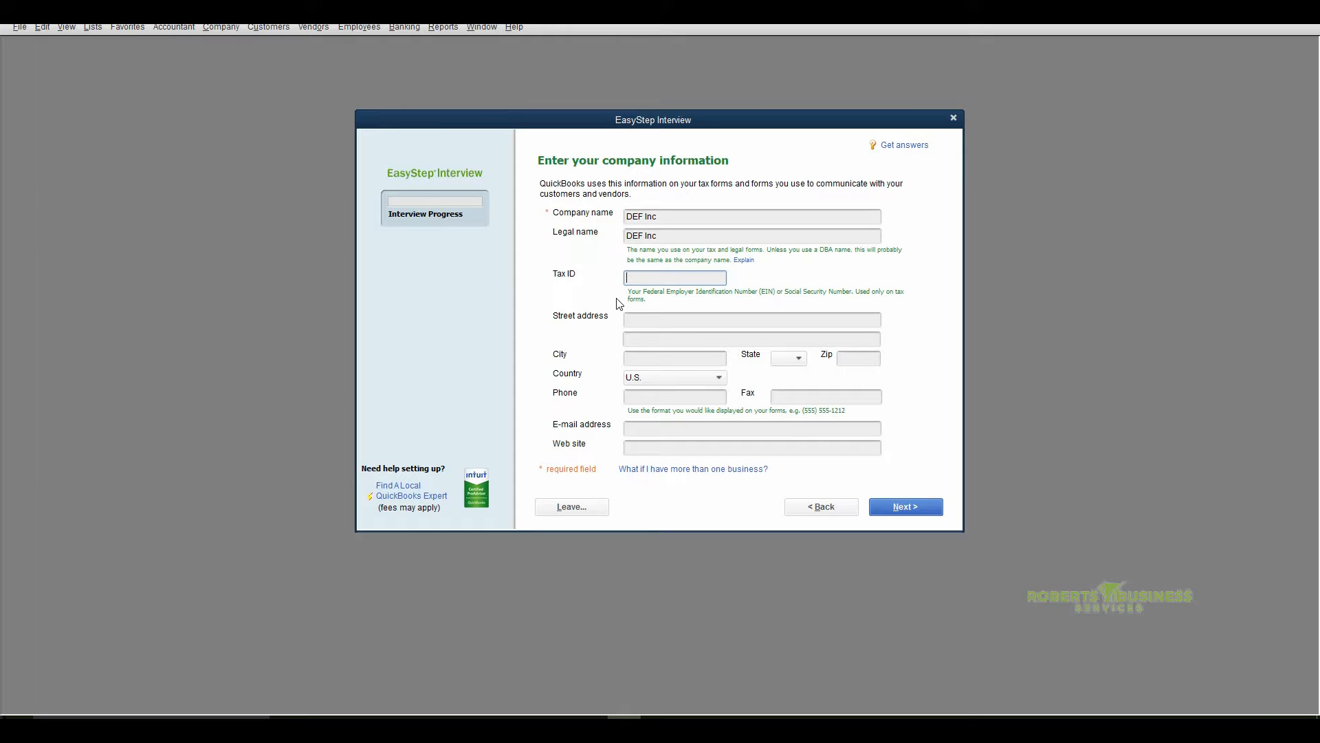
Fill in the company's street address, city, state and ZIP code in the company information
click(637, 319)
text(456)
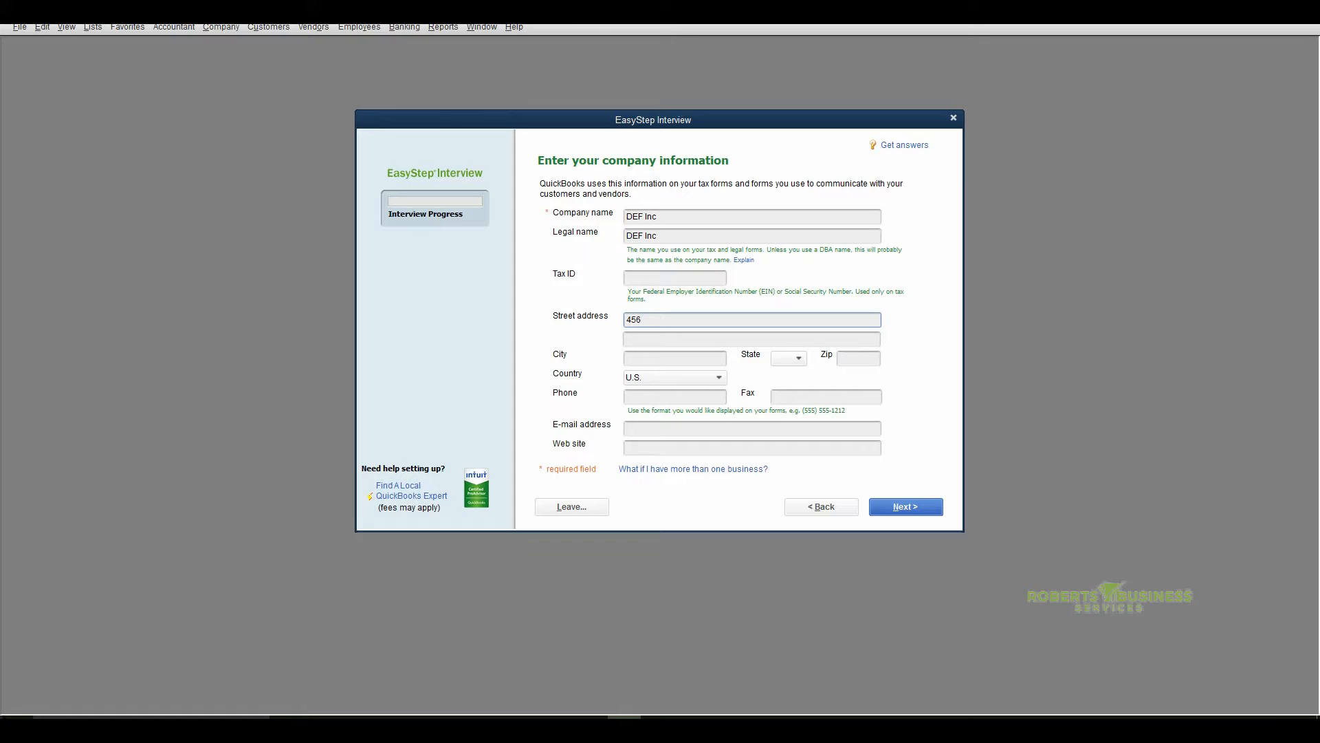
text(Main Street)
key(Tab)
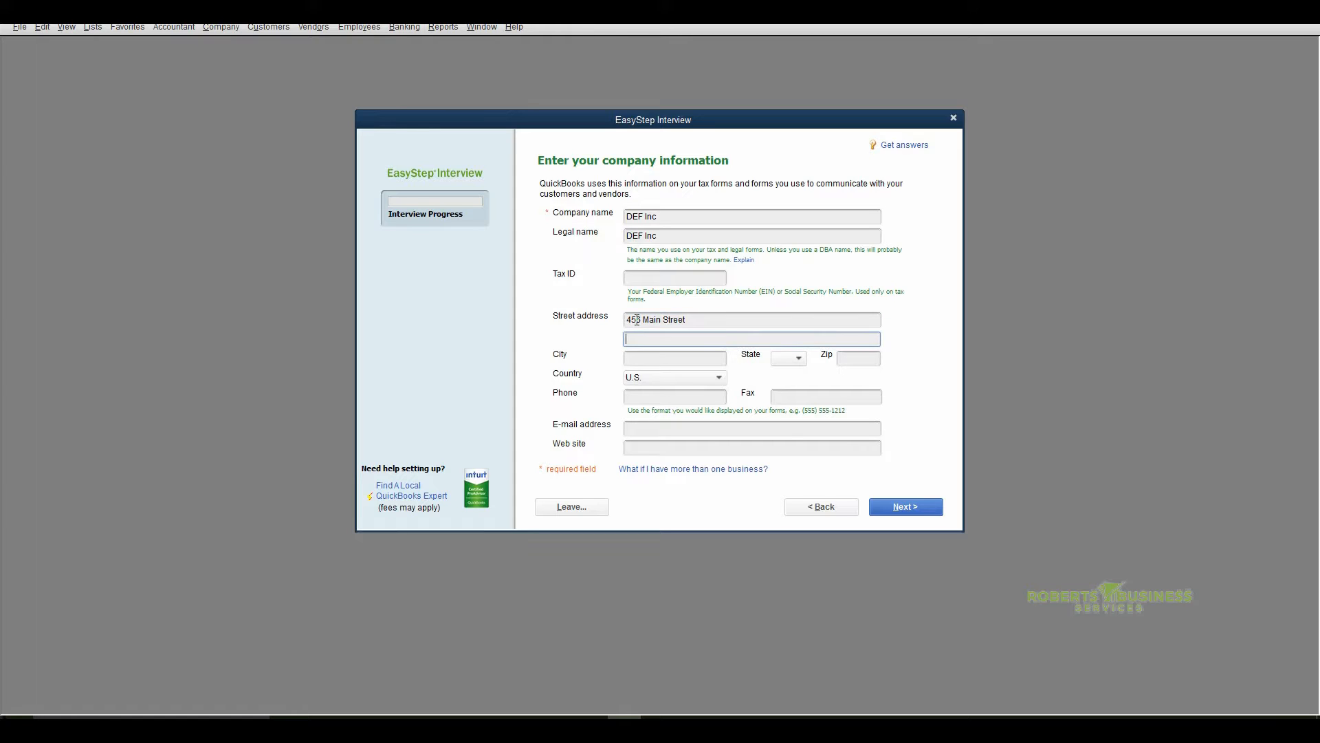
key(Tab)
text(Anytown)
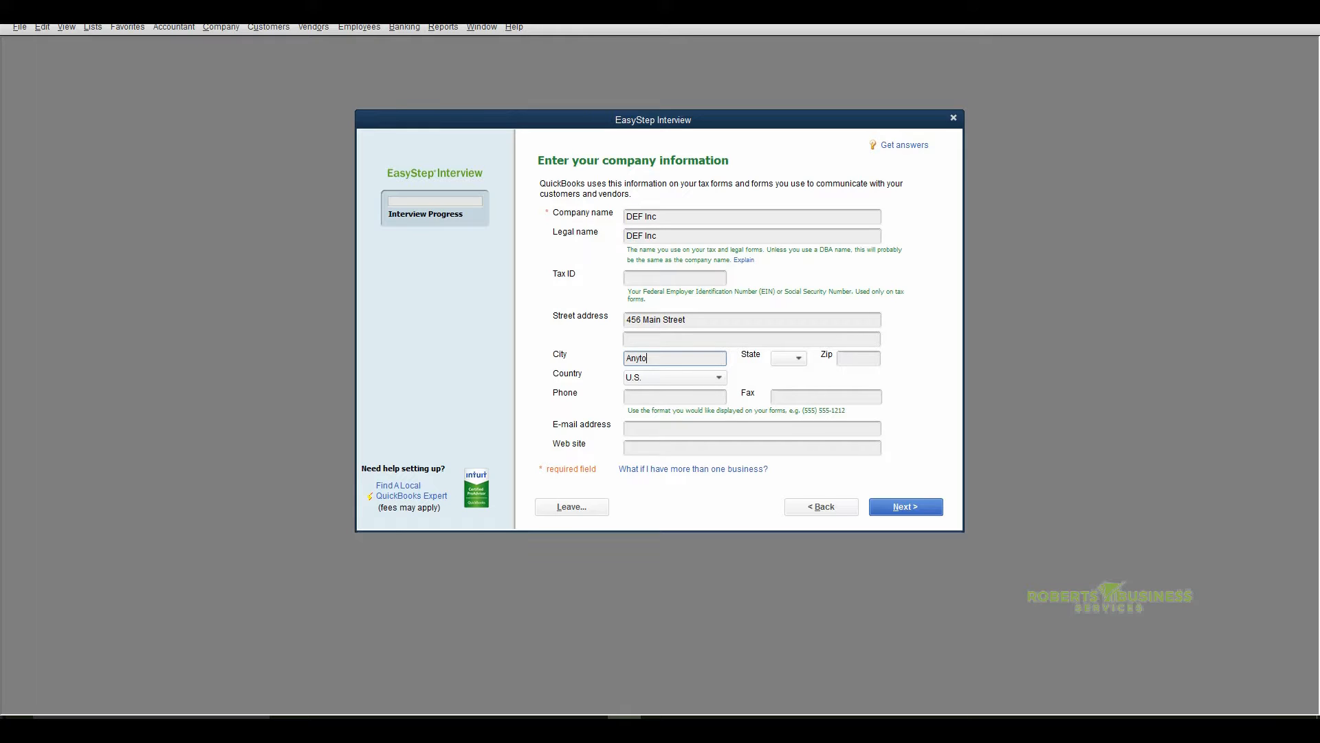
key(Tab)
text(FL)
key(Tab)
text(34777)
key(Tab)
key(Tab)
text(40)
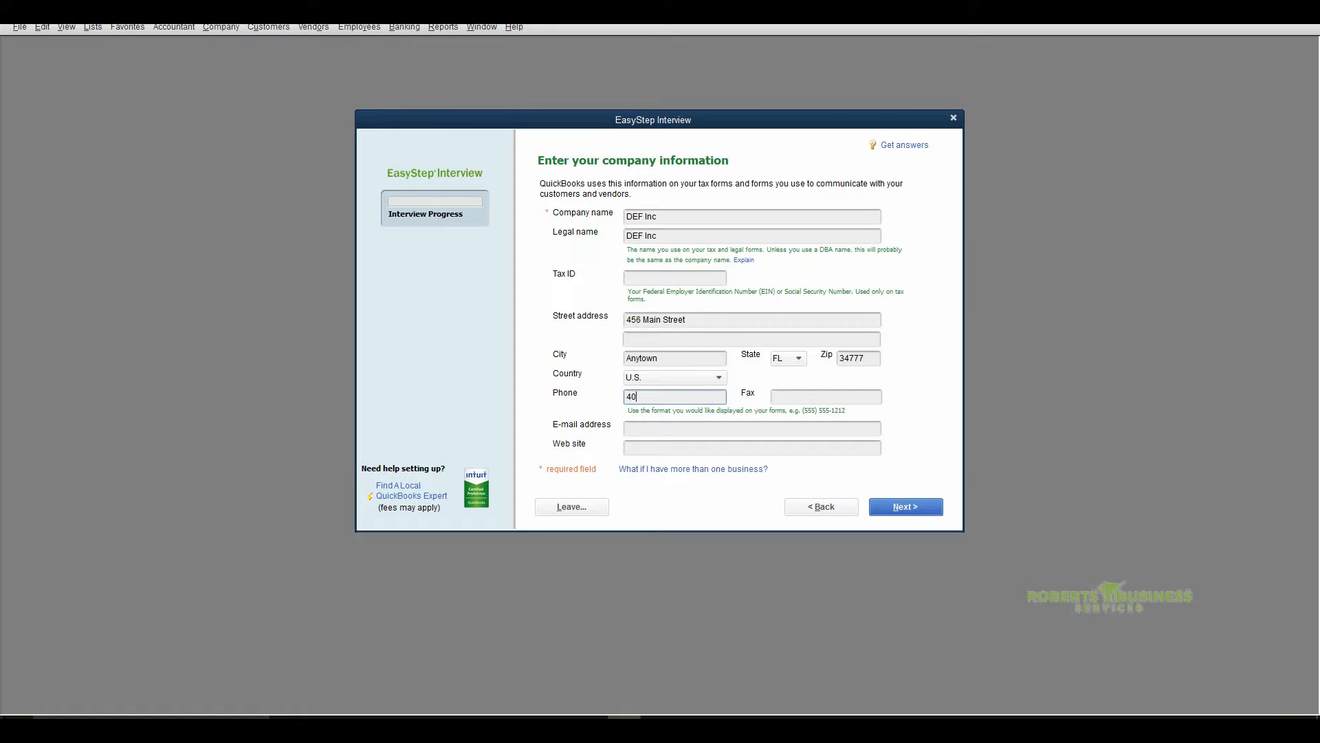
text(75551213)
key(Tab)
key(Tab)
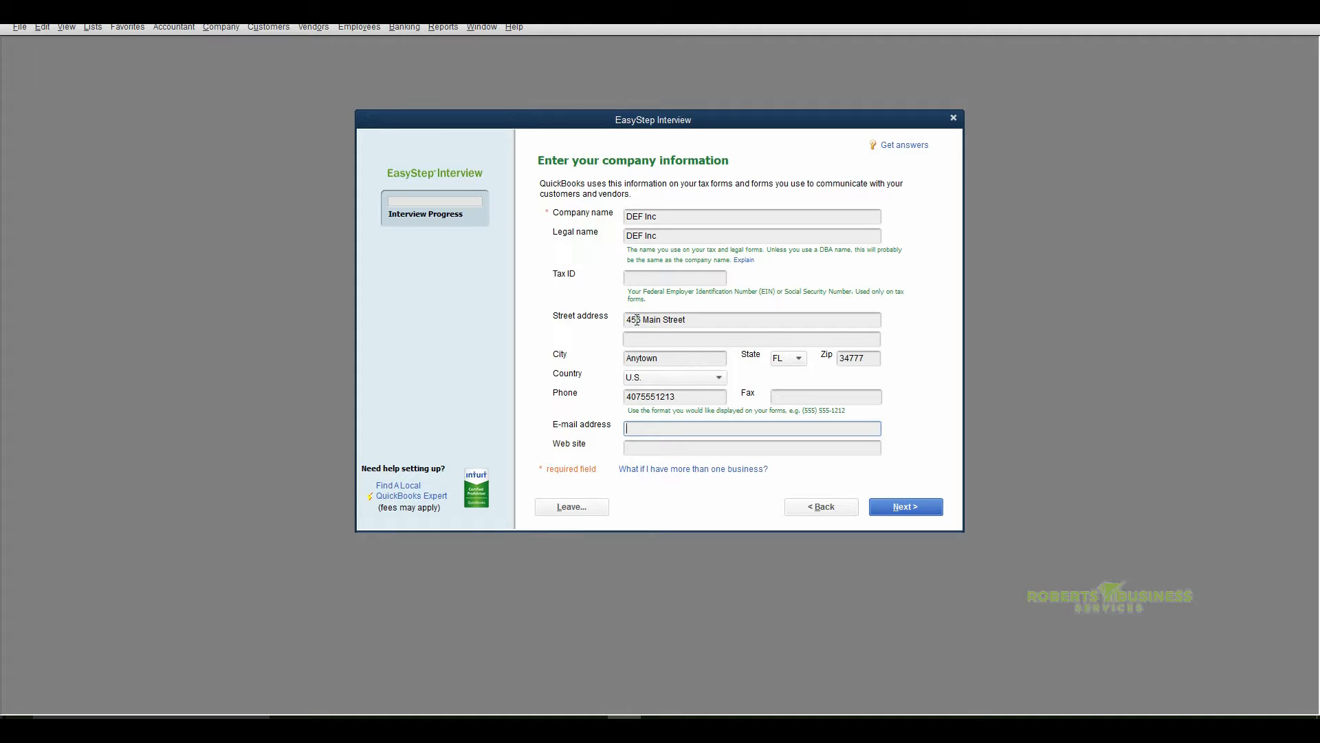
key(Tab)
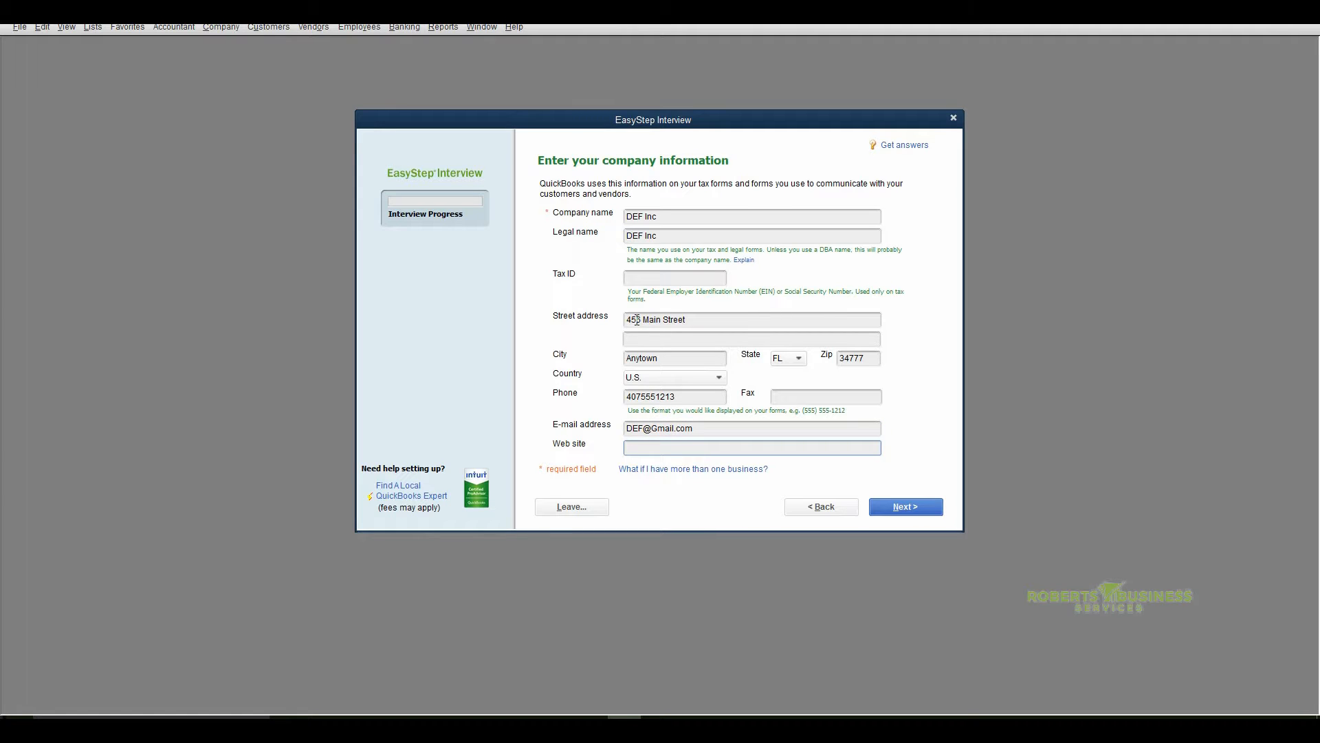
text(www.DEF.com)
click(897, 510)
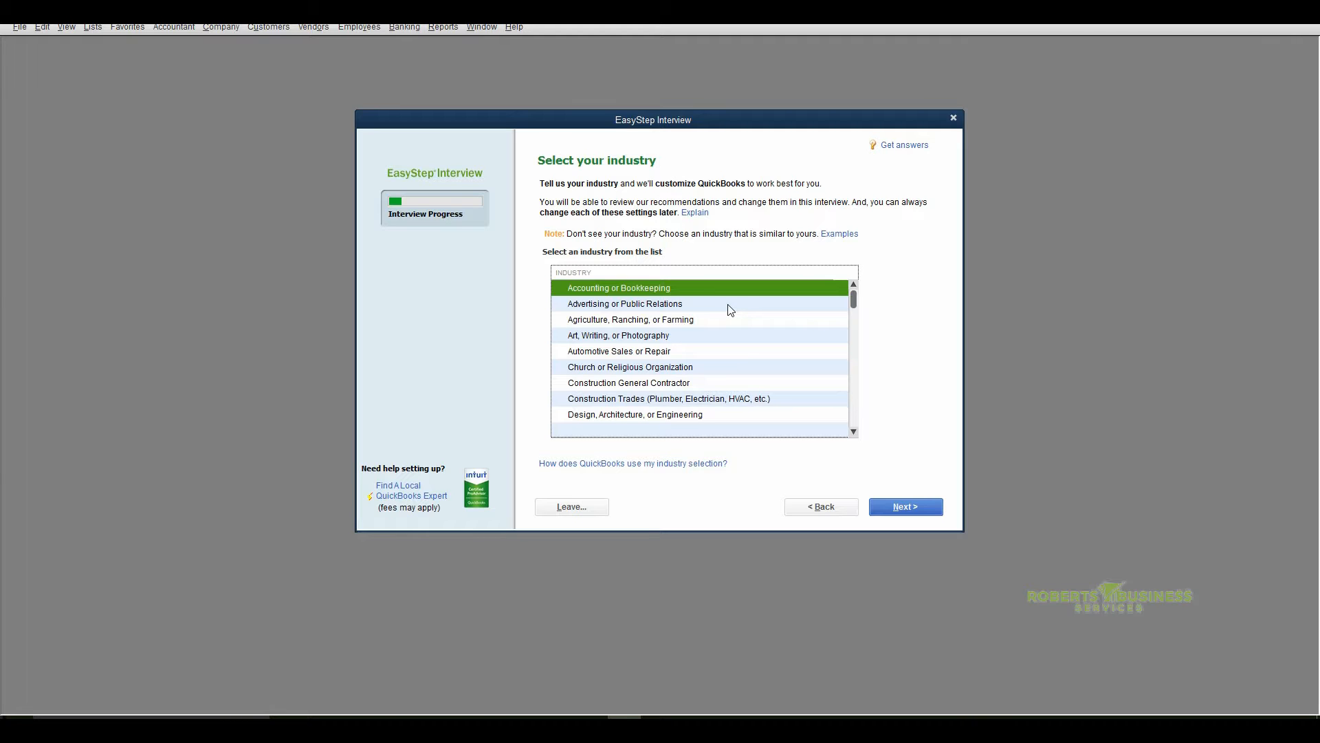
Choose General Service-based Business as the company's industry
scroll(730, 310, down, 7)
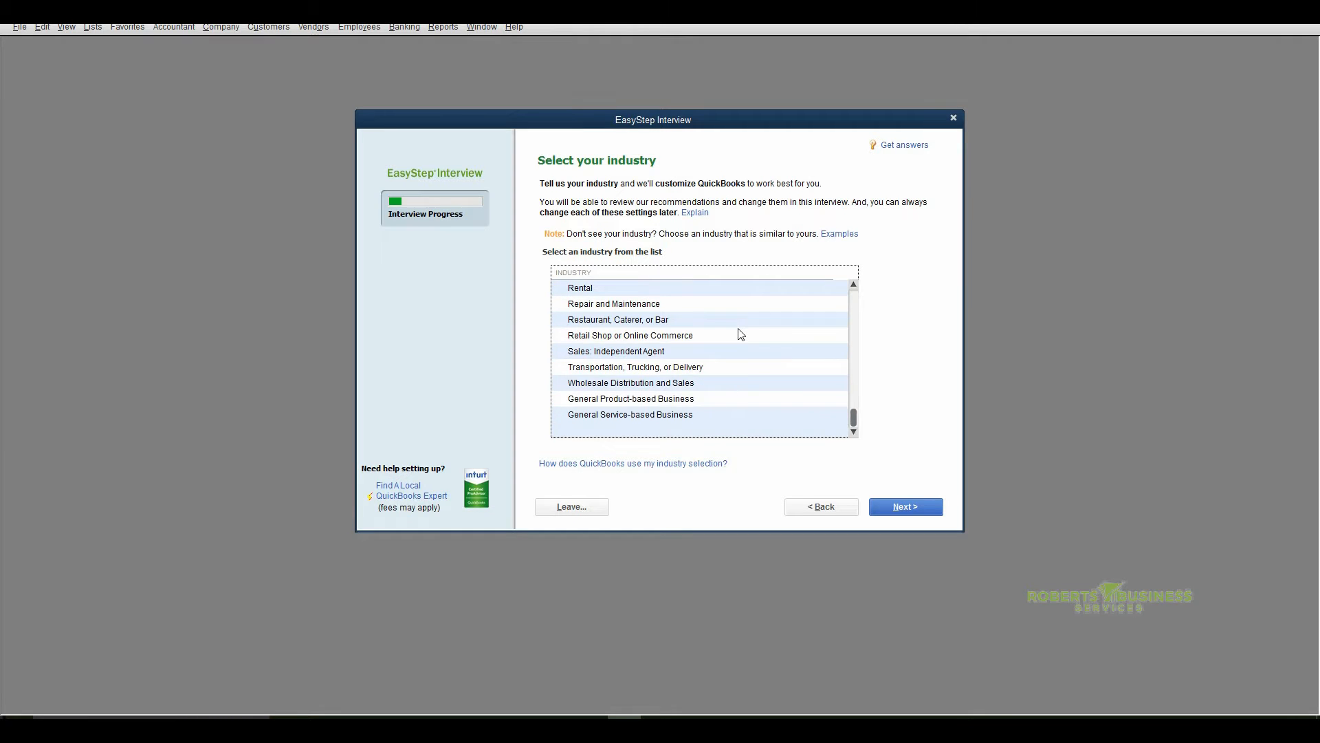
click(622, 420)
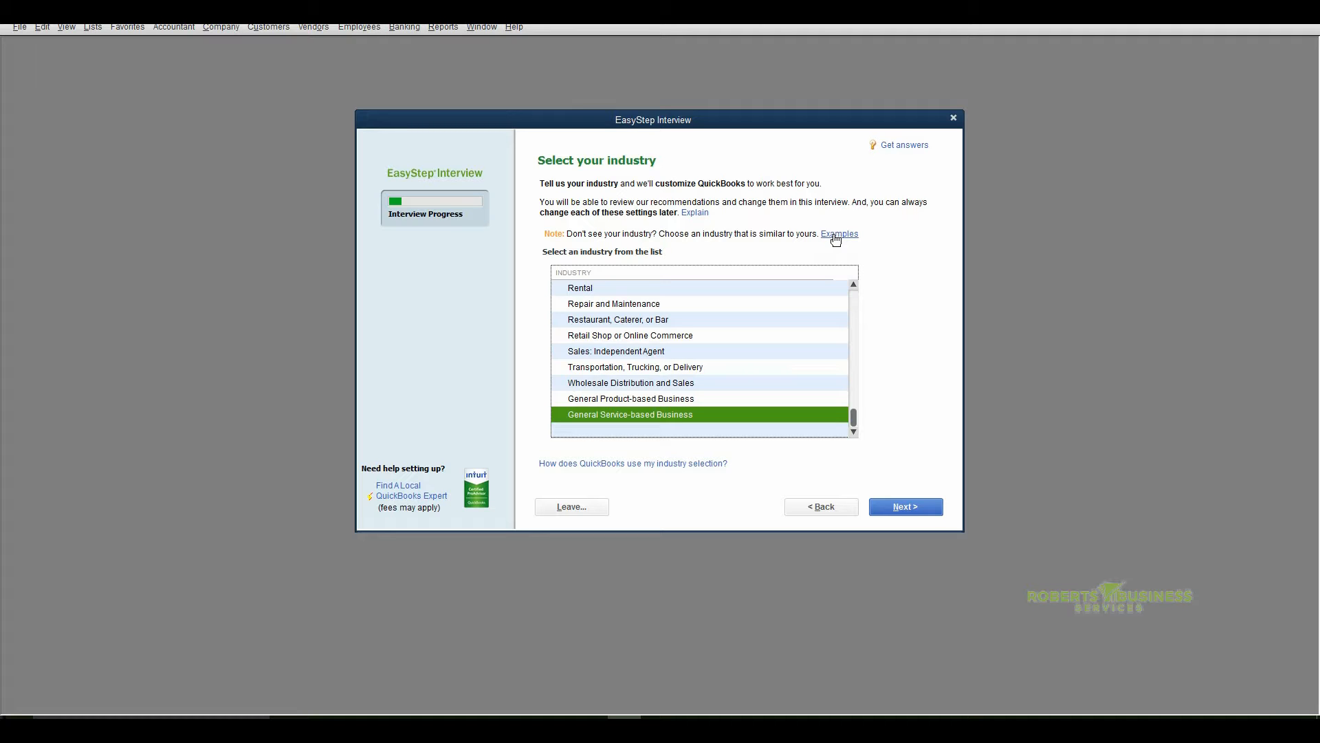
click(899, 506)
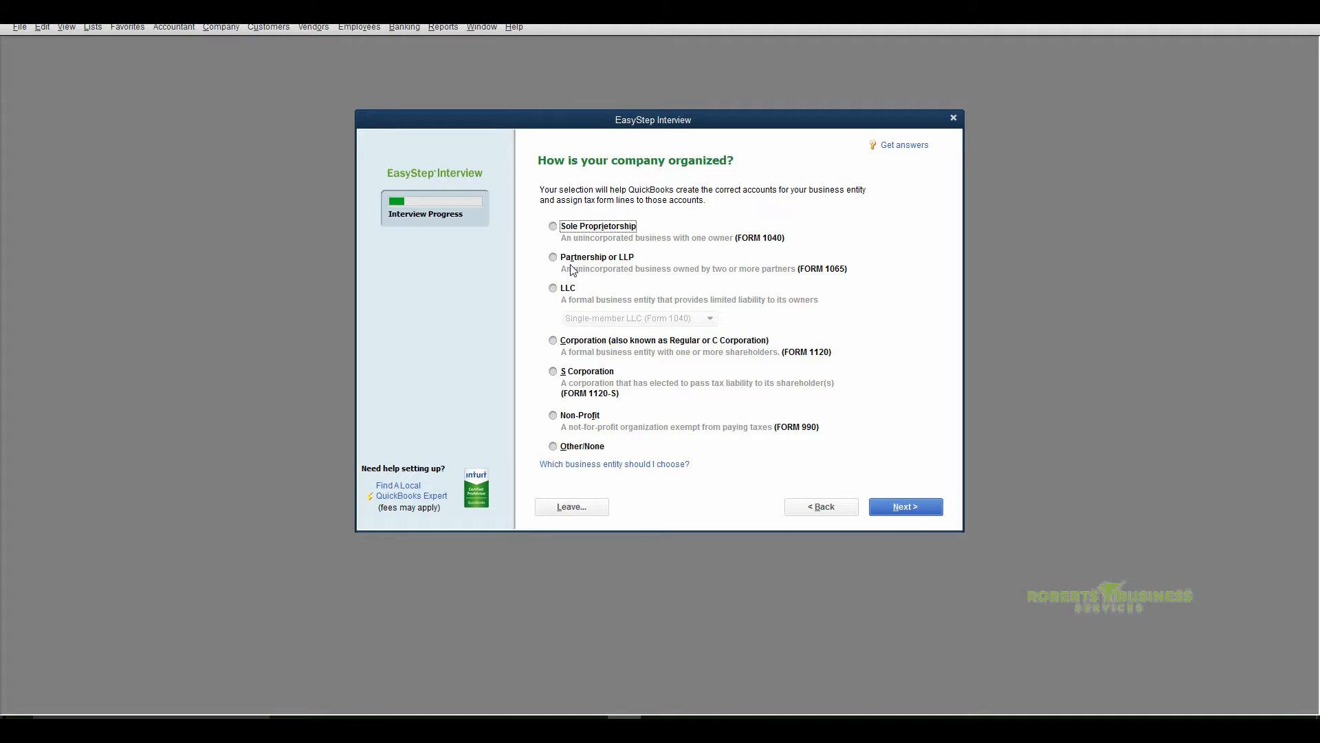
Set the company's organization to Sole Proprietorship and accept January as the first month of the fiscal year
click(553, 227)
click(905, 509)
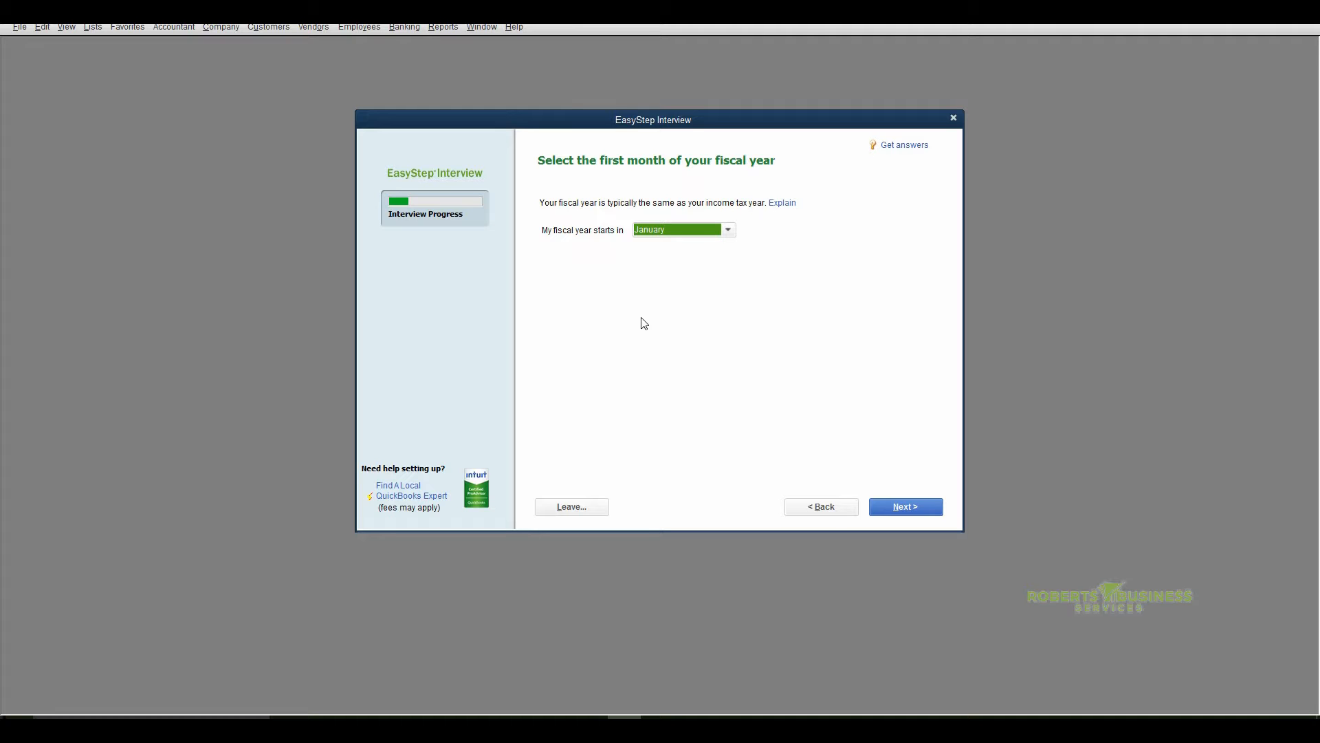
click(899, 513)
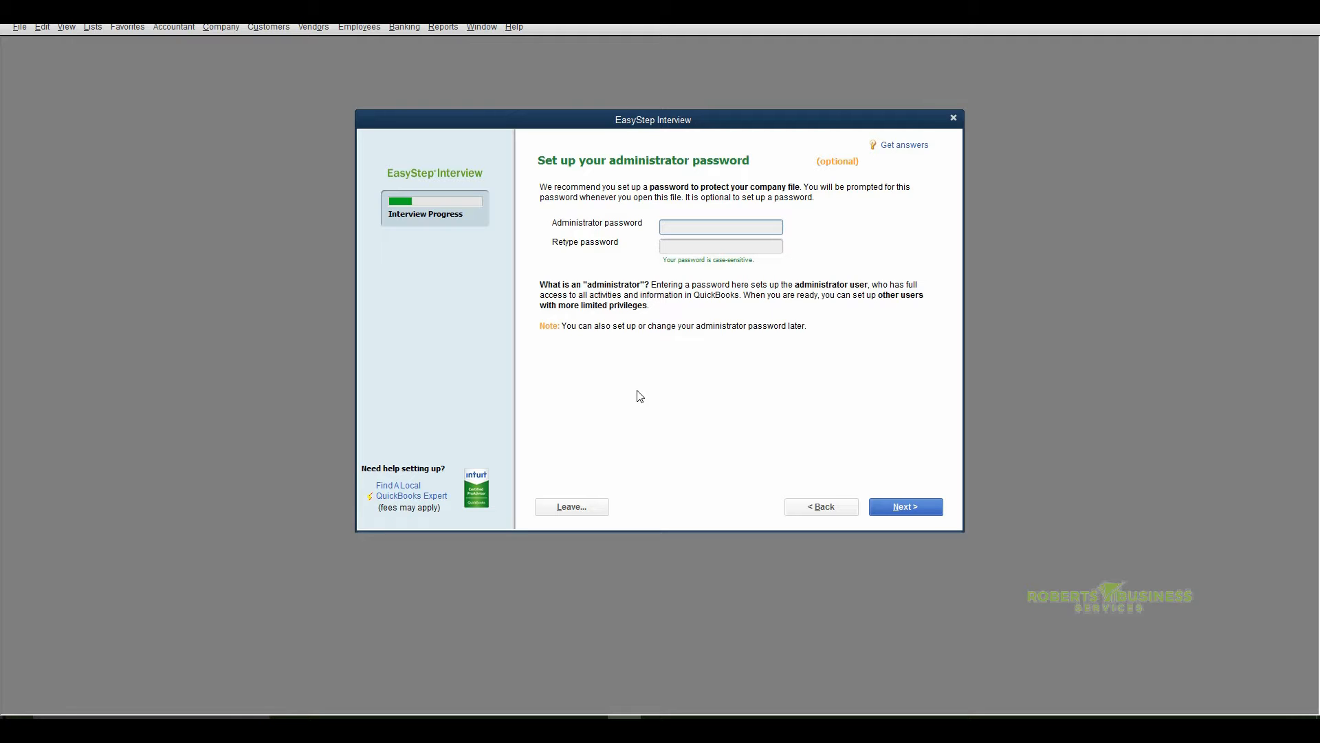
Set up the administrator password for the company file, entering it in both password fields
text(••••••••)
key(Tab)
text(•)
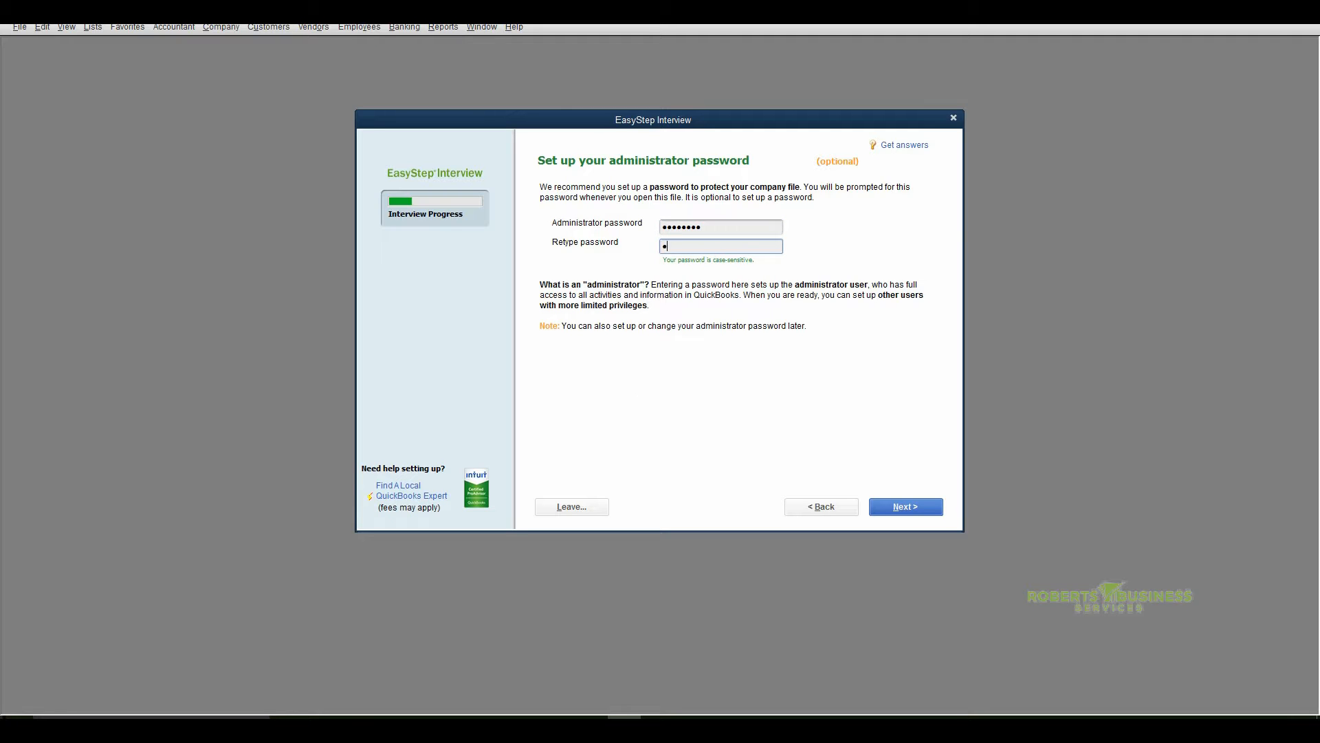
text(•••••••)
click(895, 505)
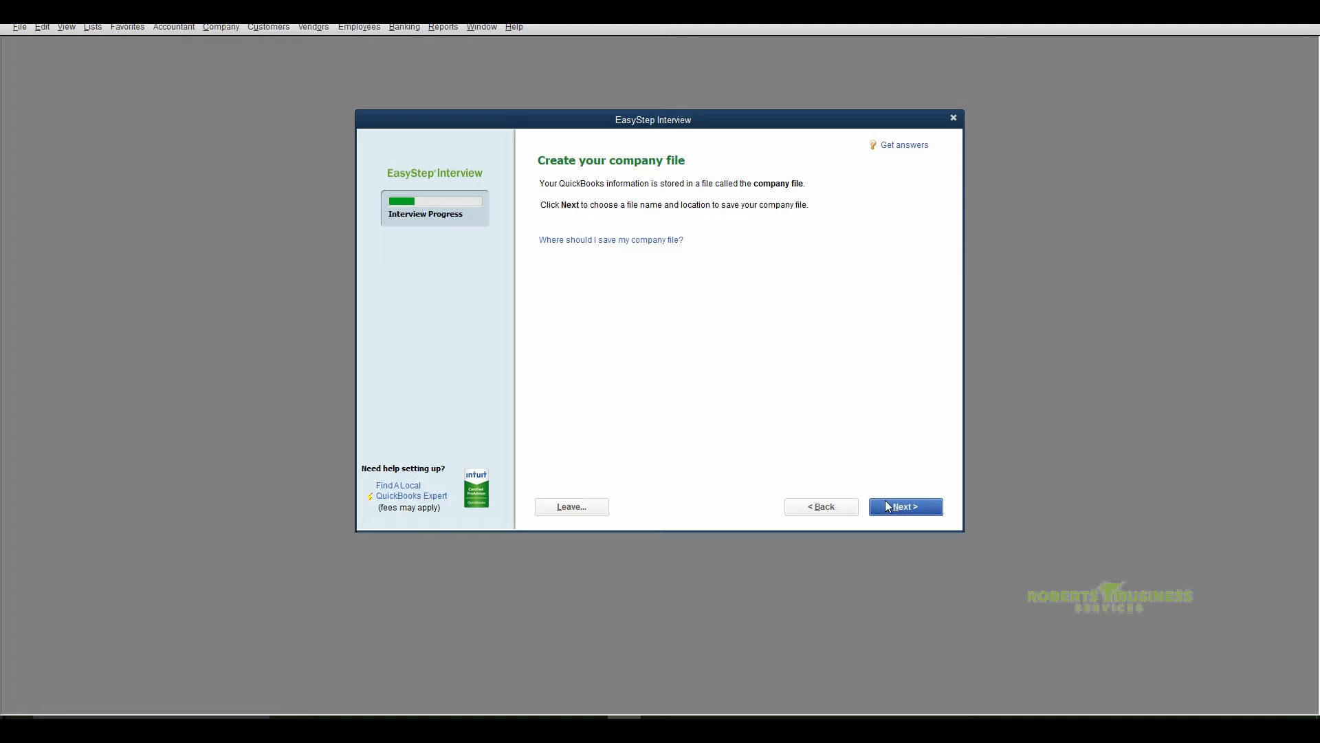
Save the new company file as DEF Inc in the Company Files folder and proceed to customizing its features
click(900, 511)
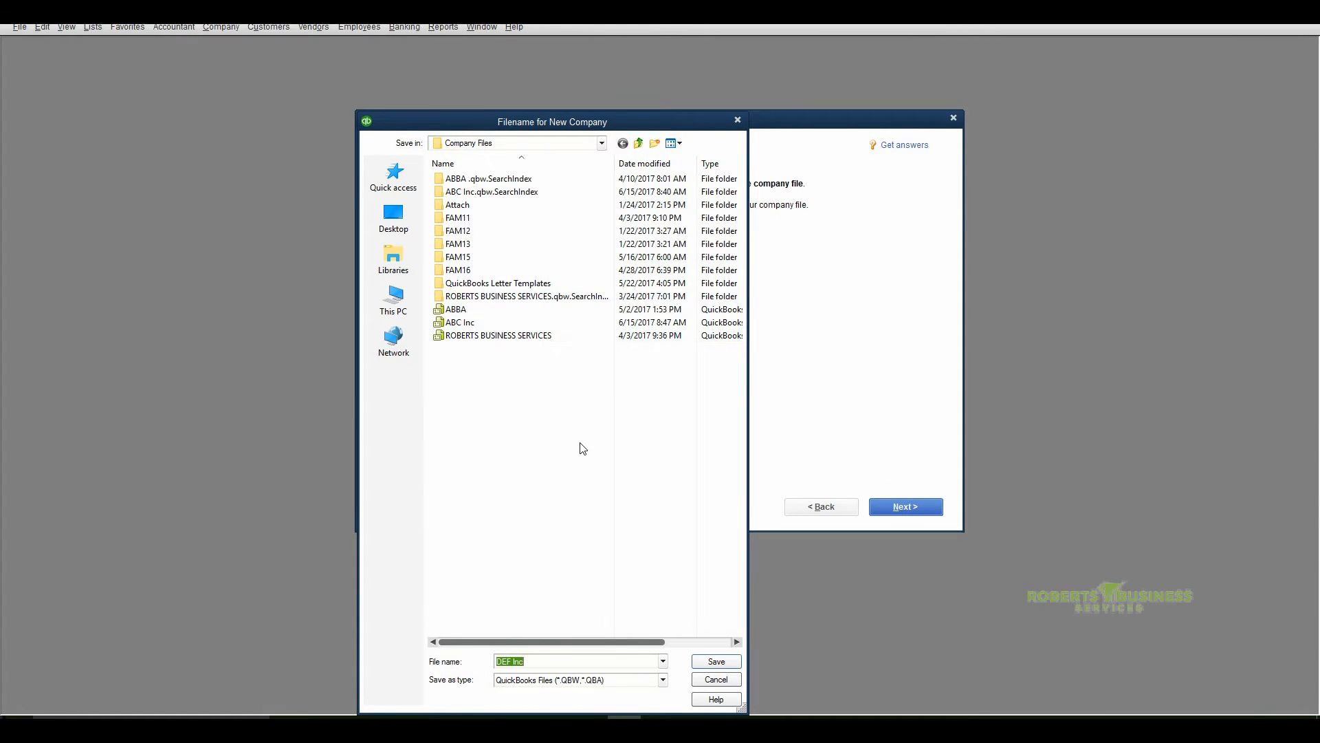
click(712, 661)
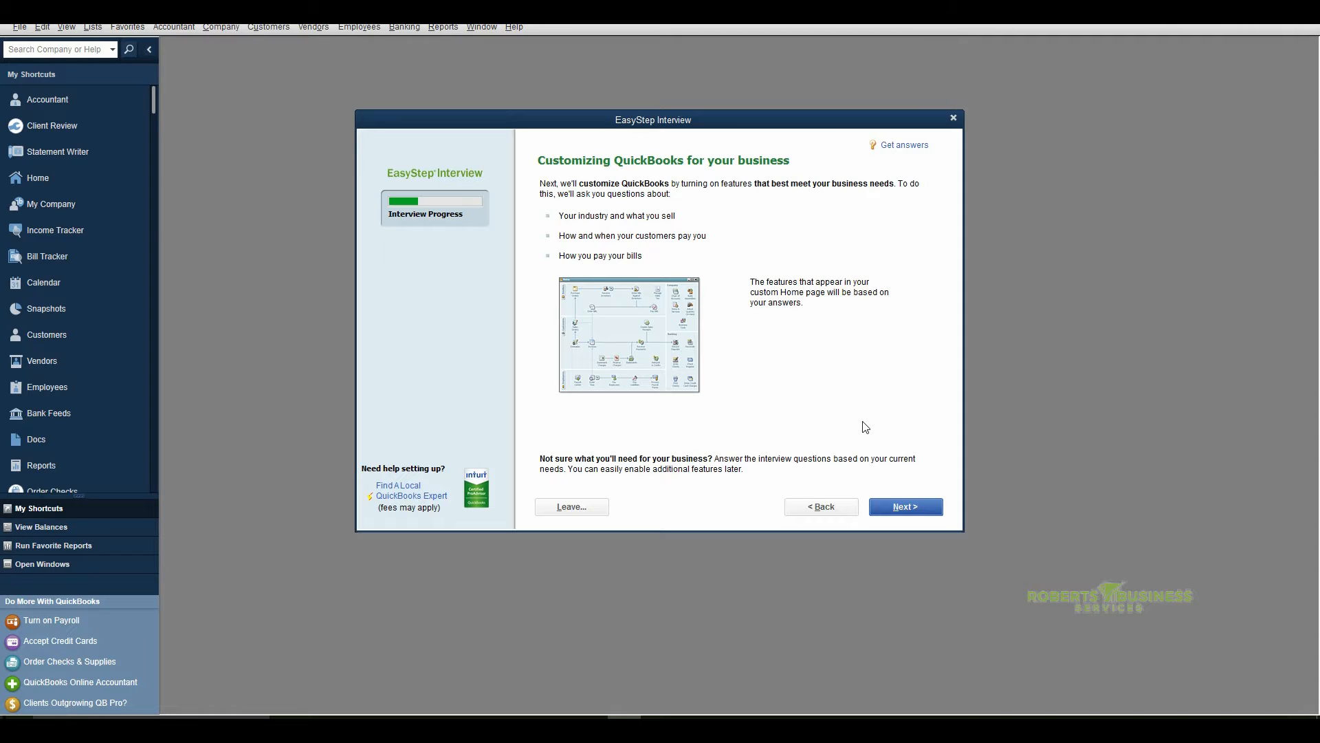
click(902, 510)
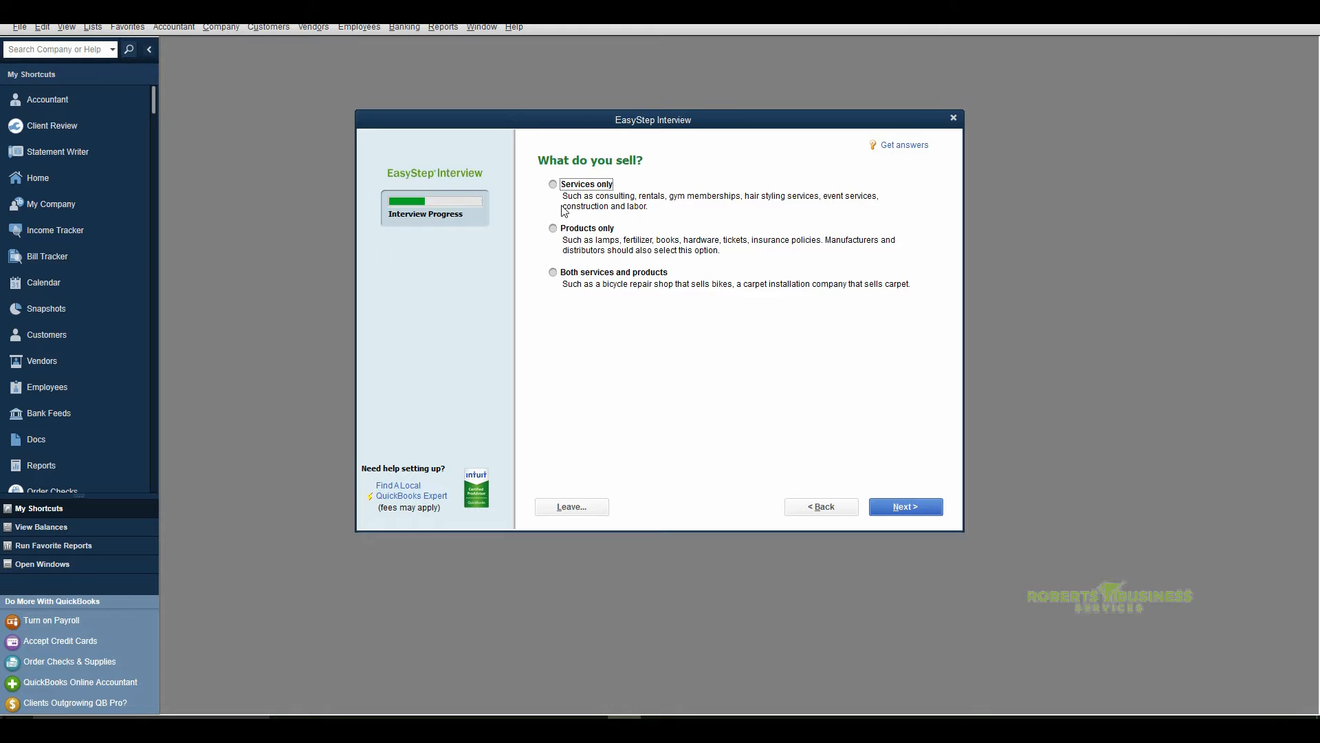
Specify that the company sells both services and products, and accept Yes for charging sales tax
click(553, 273)
click(900, 514)
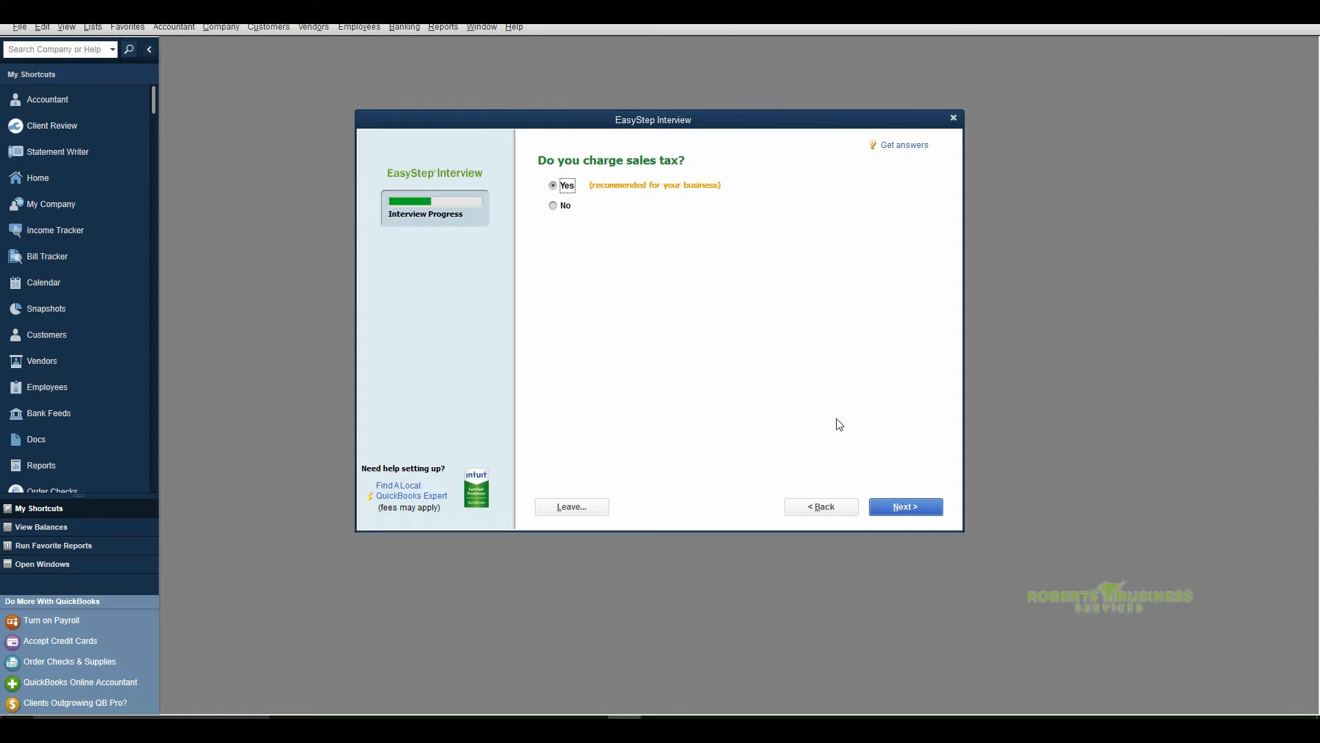
click(903, 509)
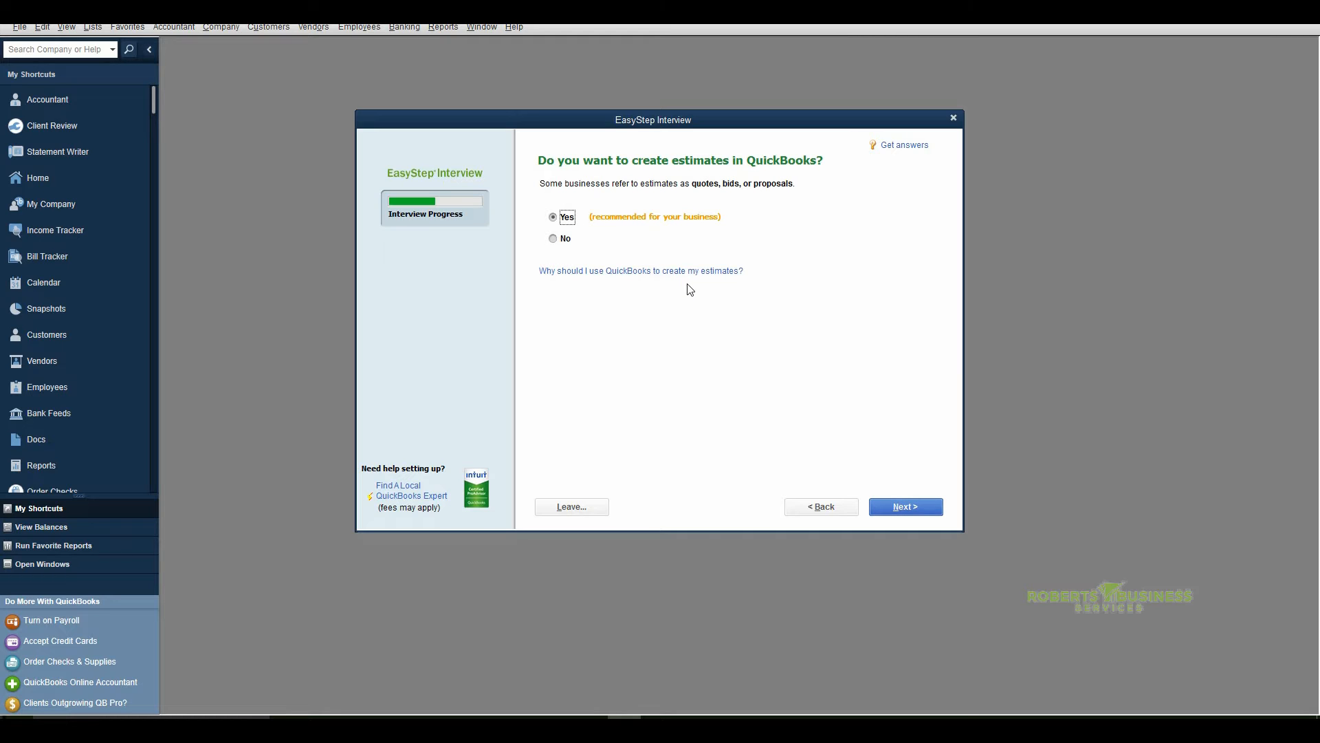
Accept the recommended Yes for the customer billing features: estimates, sales orders, billing statements and progress invoicing
click(897, 509)
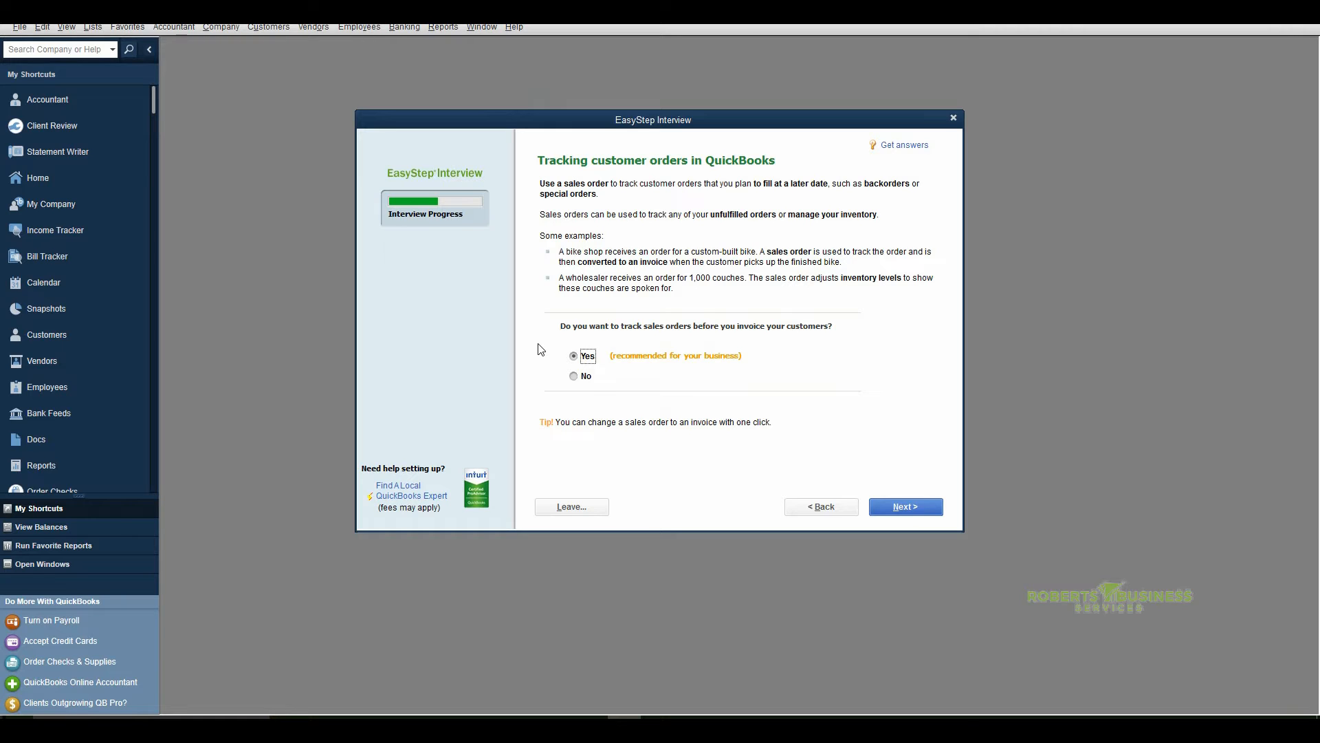
click(900, 513)
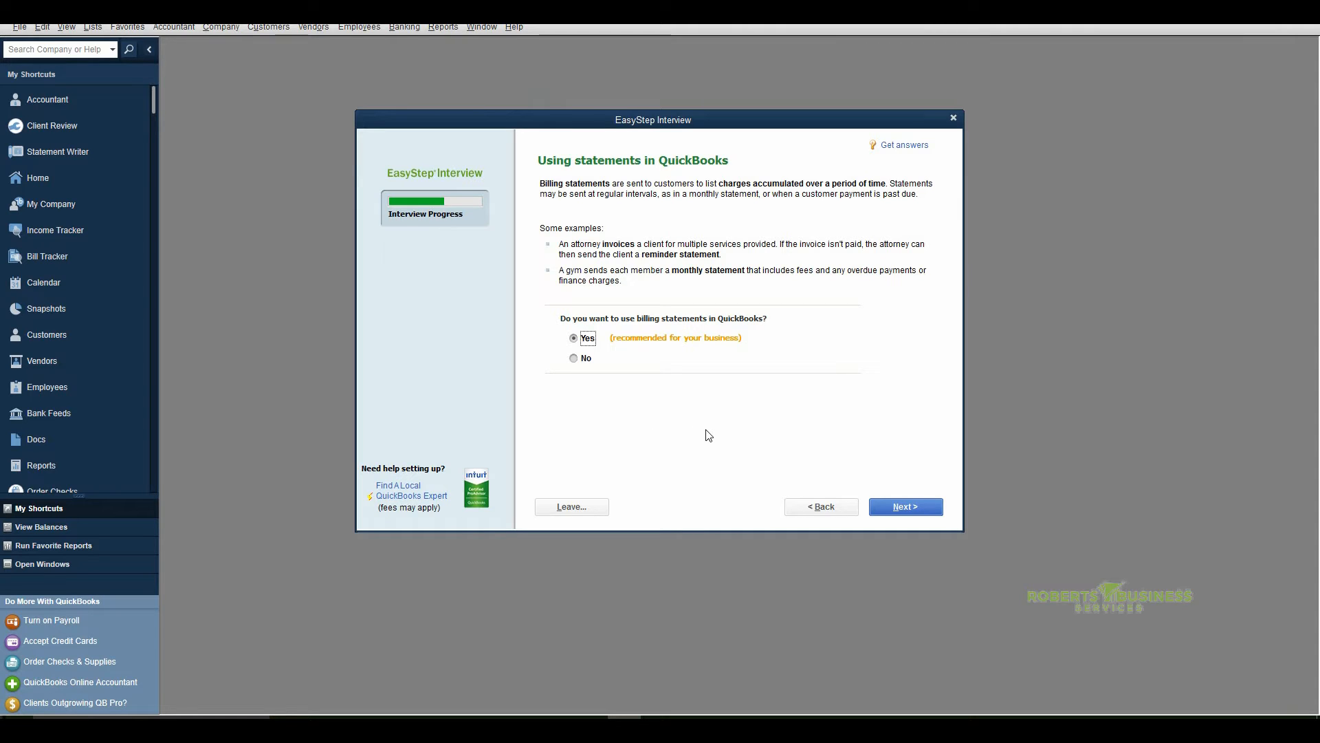
click(908, 506)
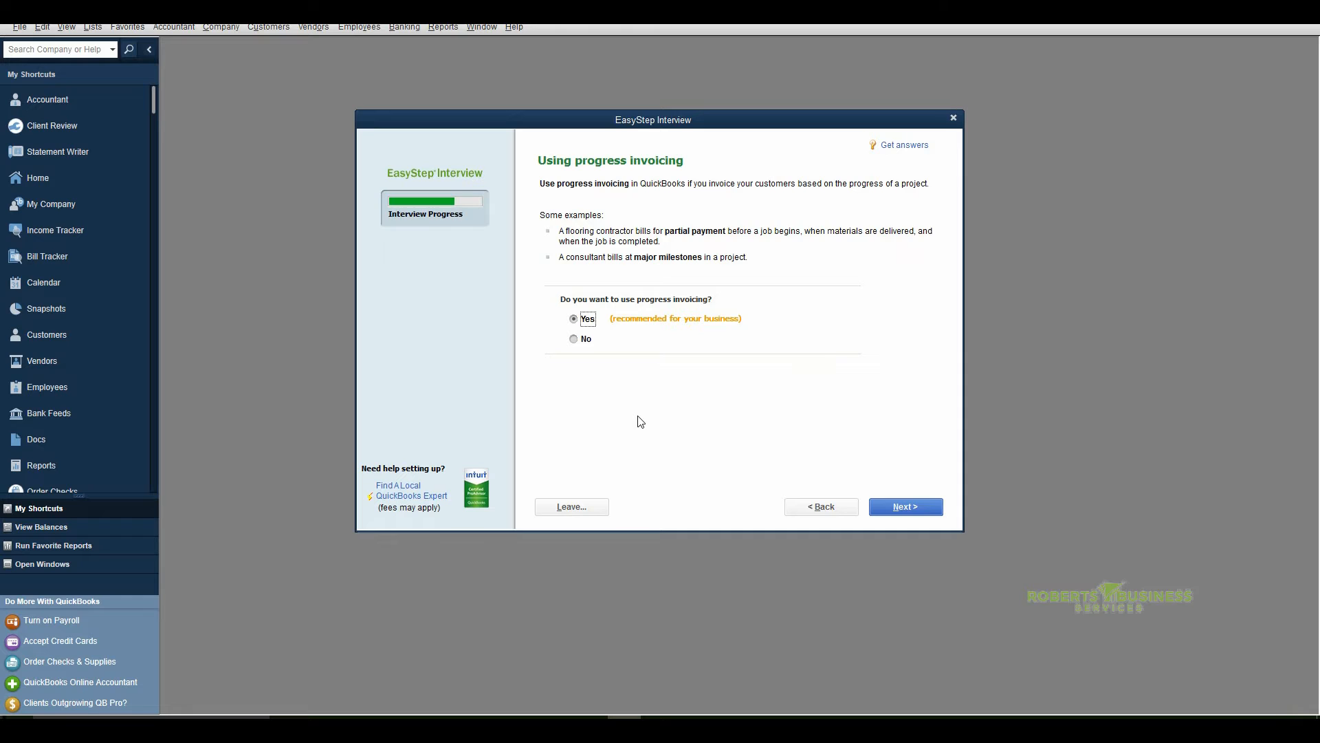
click(901, 507)
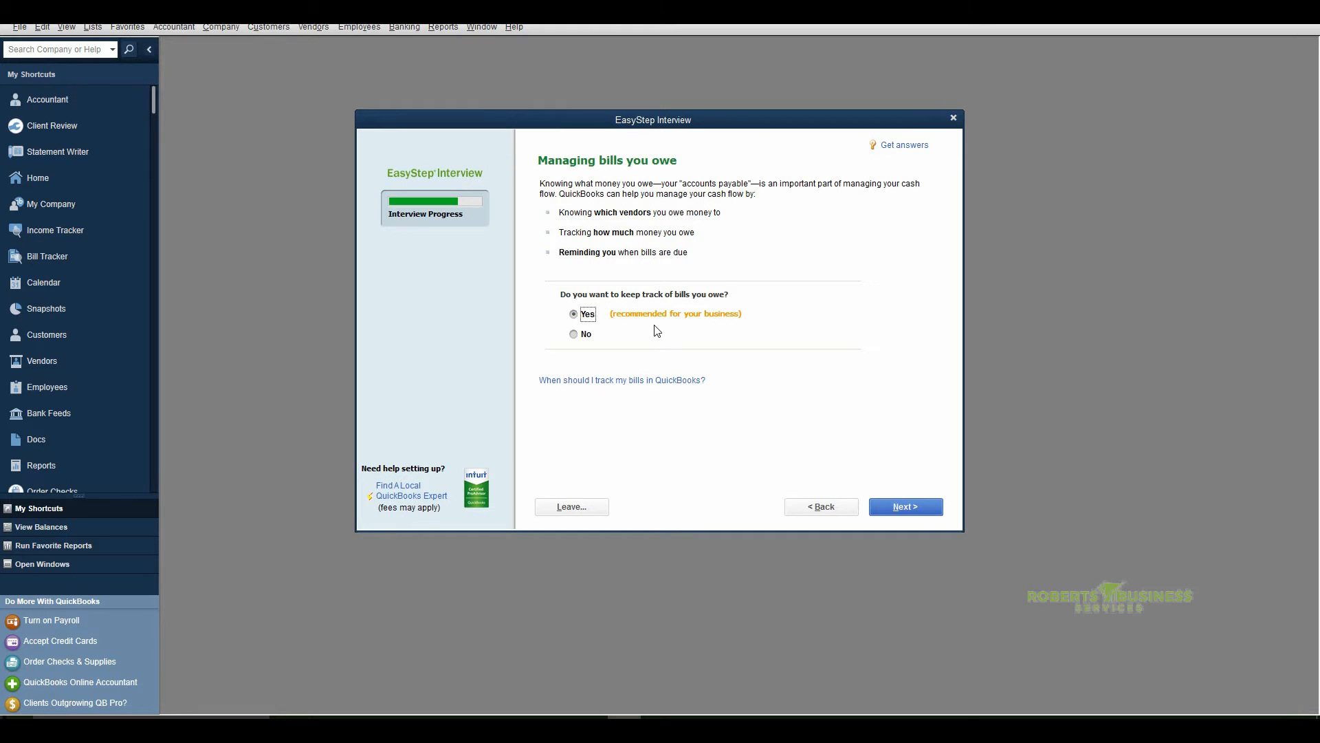
Accept Yes for keeping track of bills owed, and choose Yes for tracking inventory
click(898, 506)
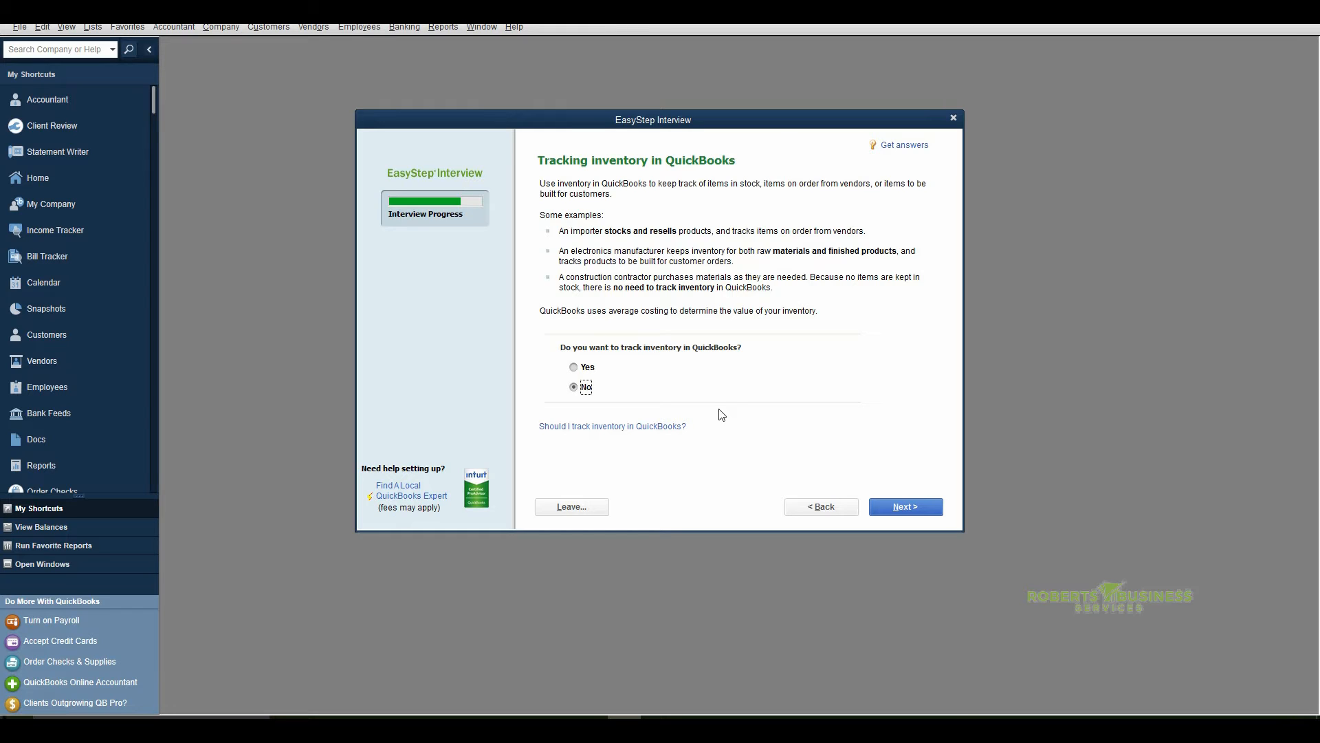
click(573, 367)
click(904, 507)
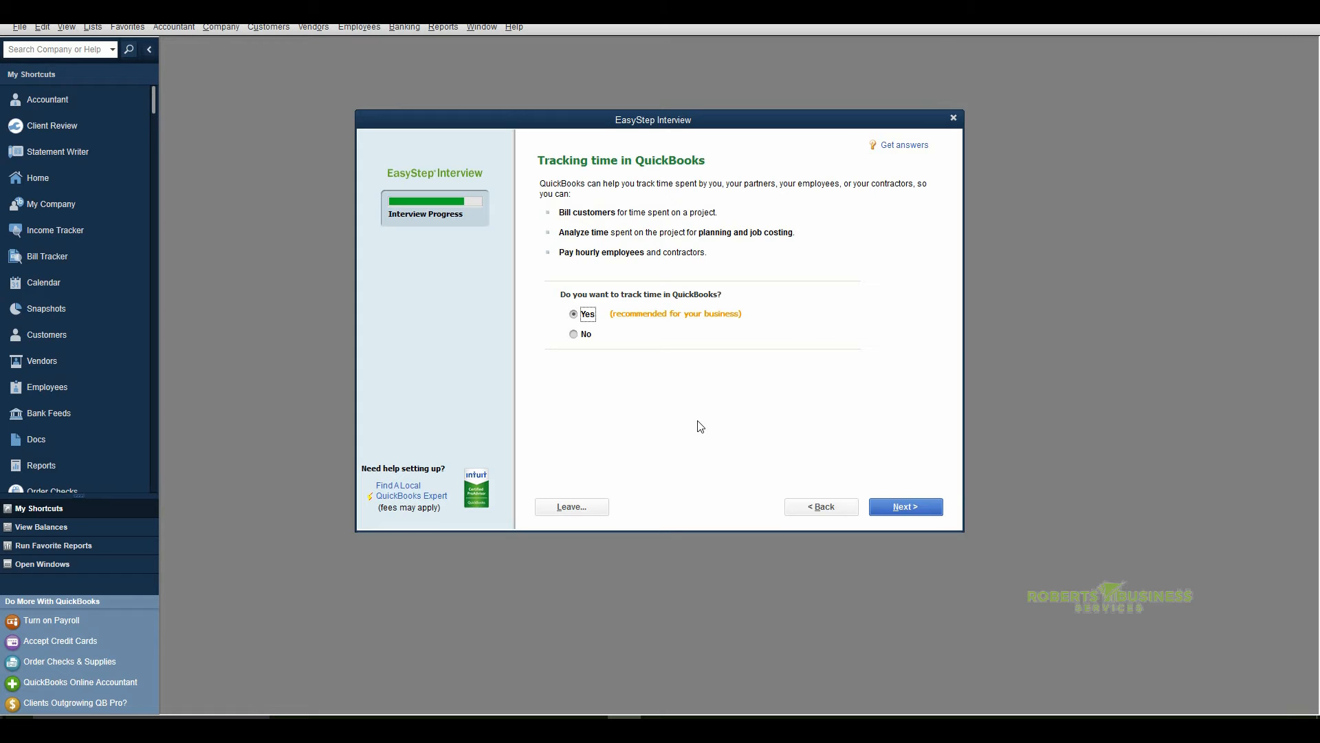
Accept Yes for time tracking, and specify that the company has both W-2 employees and 1099 contractors
click(899, 507)
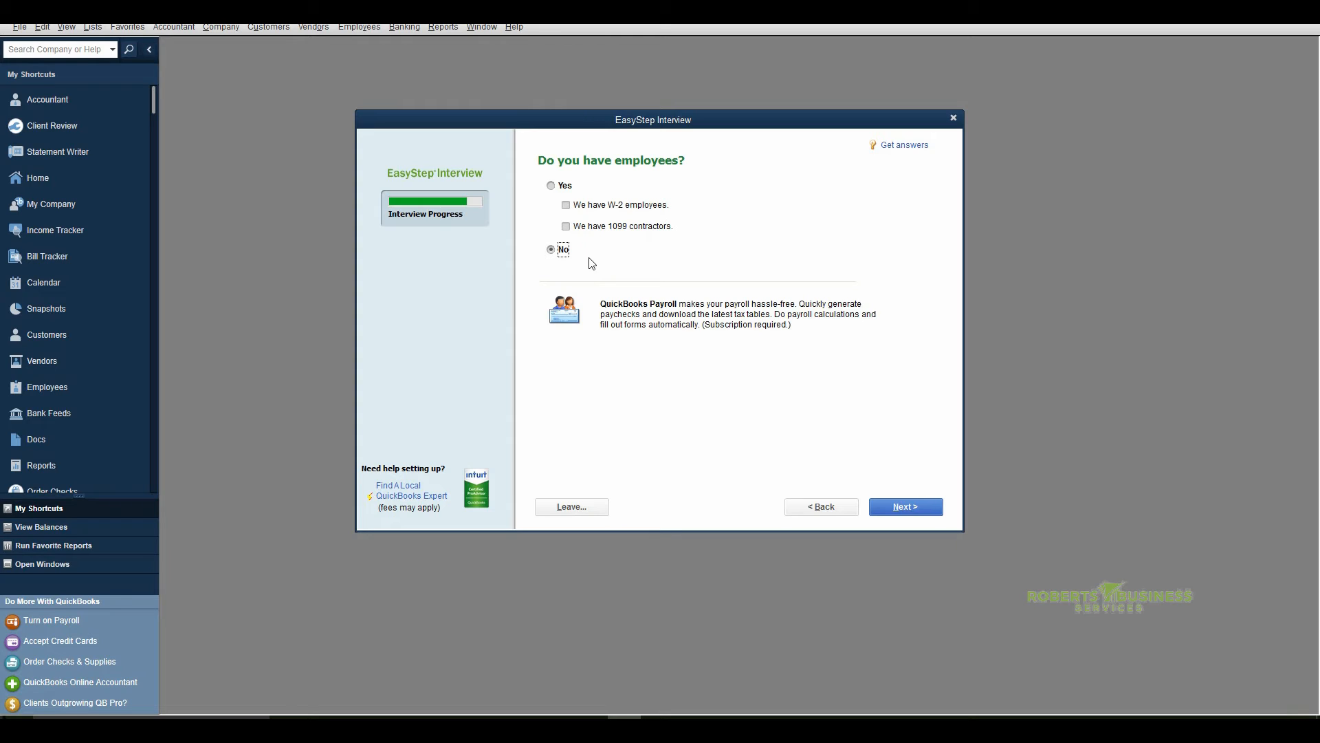
click(551, 185)
click(566, 205)
click(566, 227)
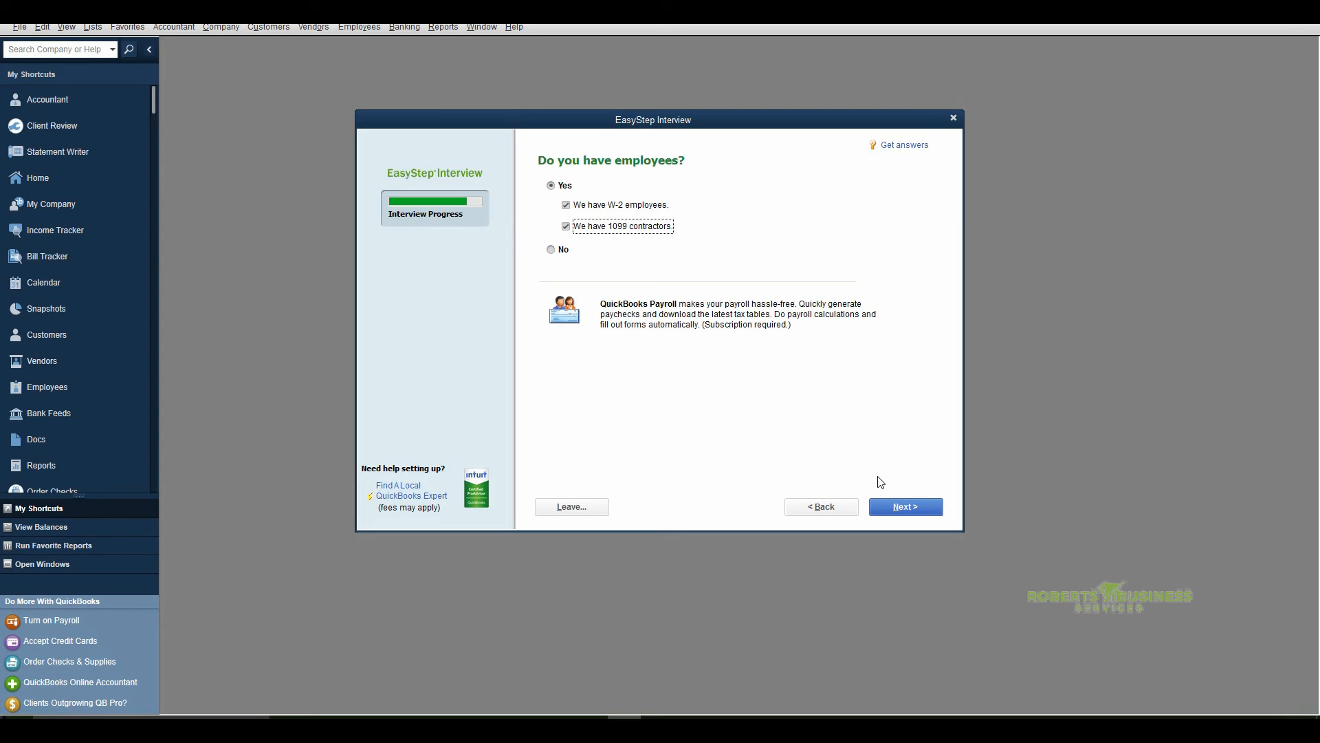
Continue to the chart of accounts setup and choose the beginning of this fiscal year, 01/01/2017, as the start date
click(903, 506)
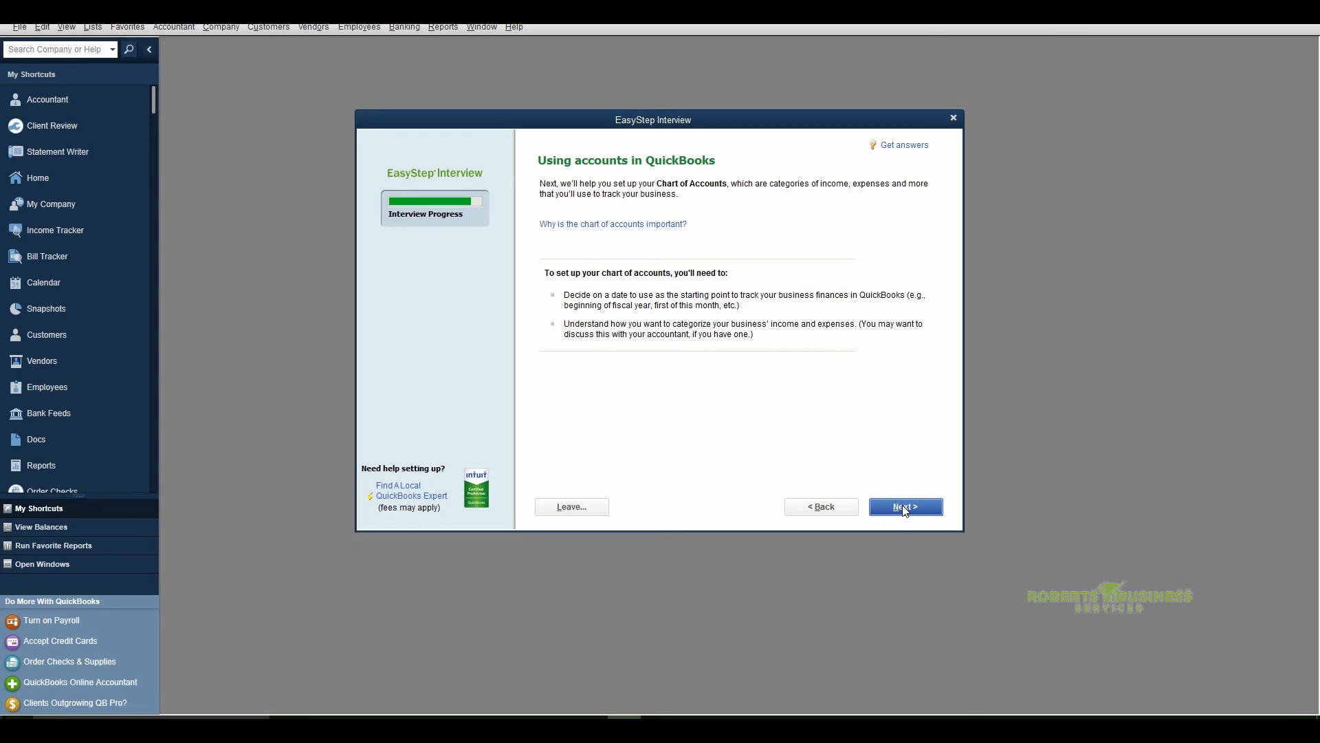
click(903, 507)
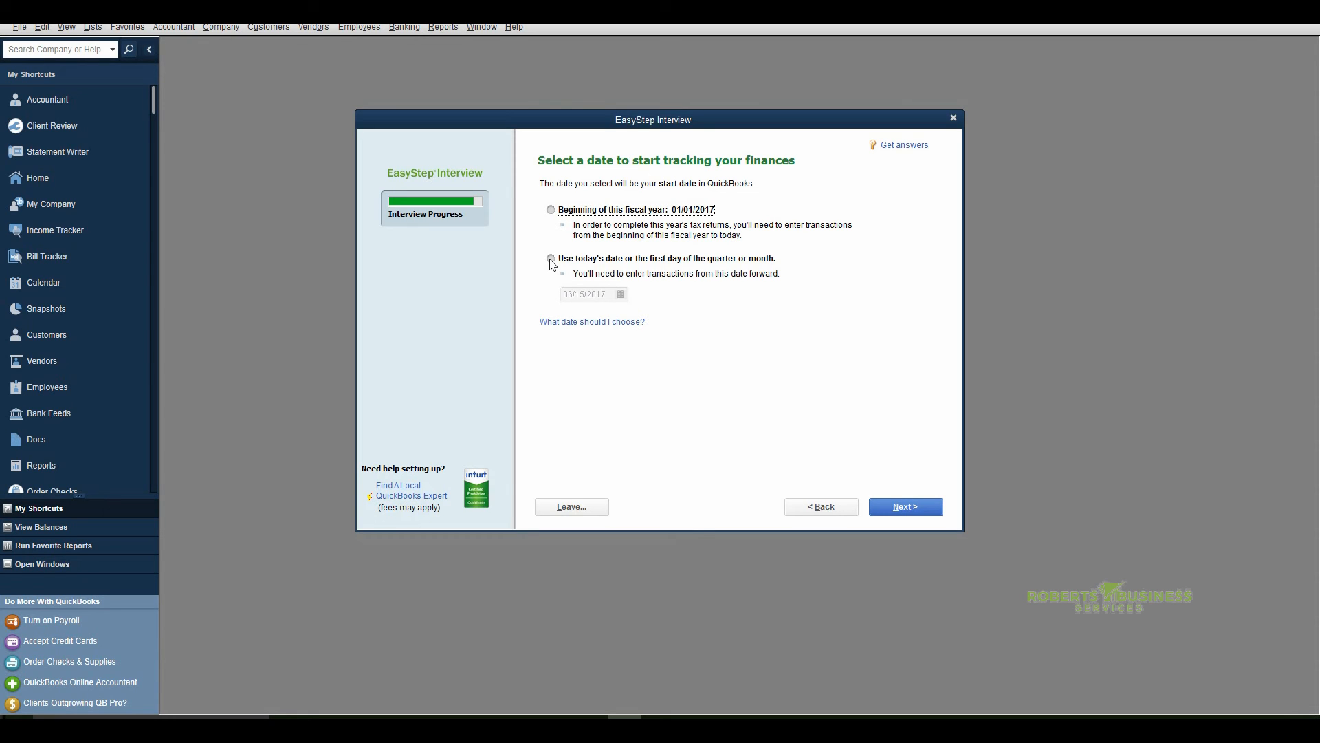
click(551, 211)
click(905, 506)
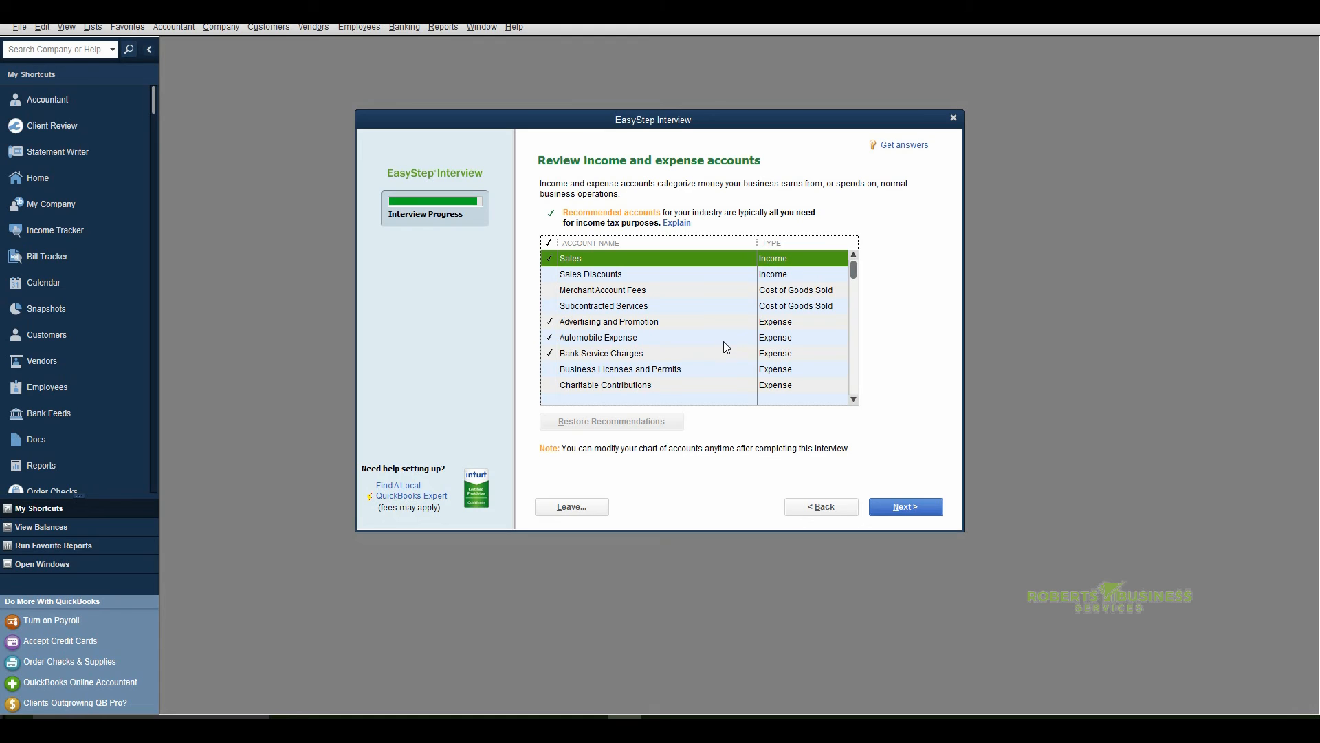
Examine the list of income and expense accounts to see which ones are recommended for the industry
scroll(715, 321, down, 1)
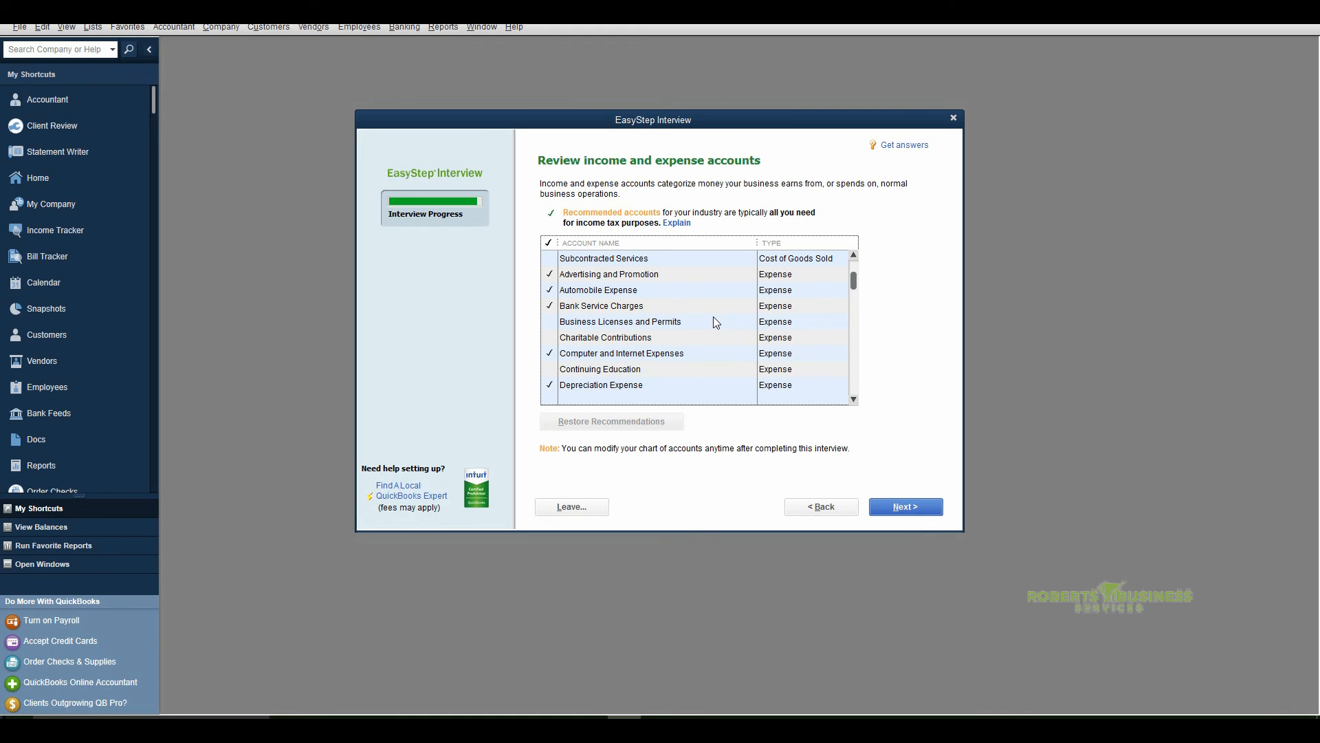
scroll(715, 321, up, 1)
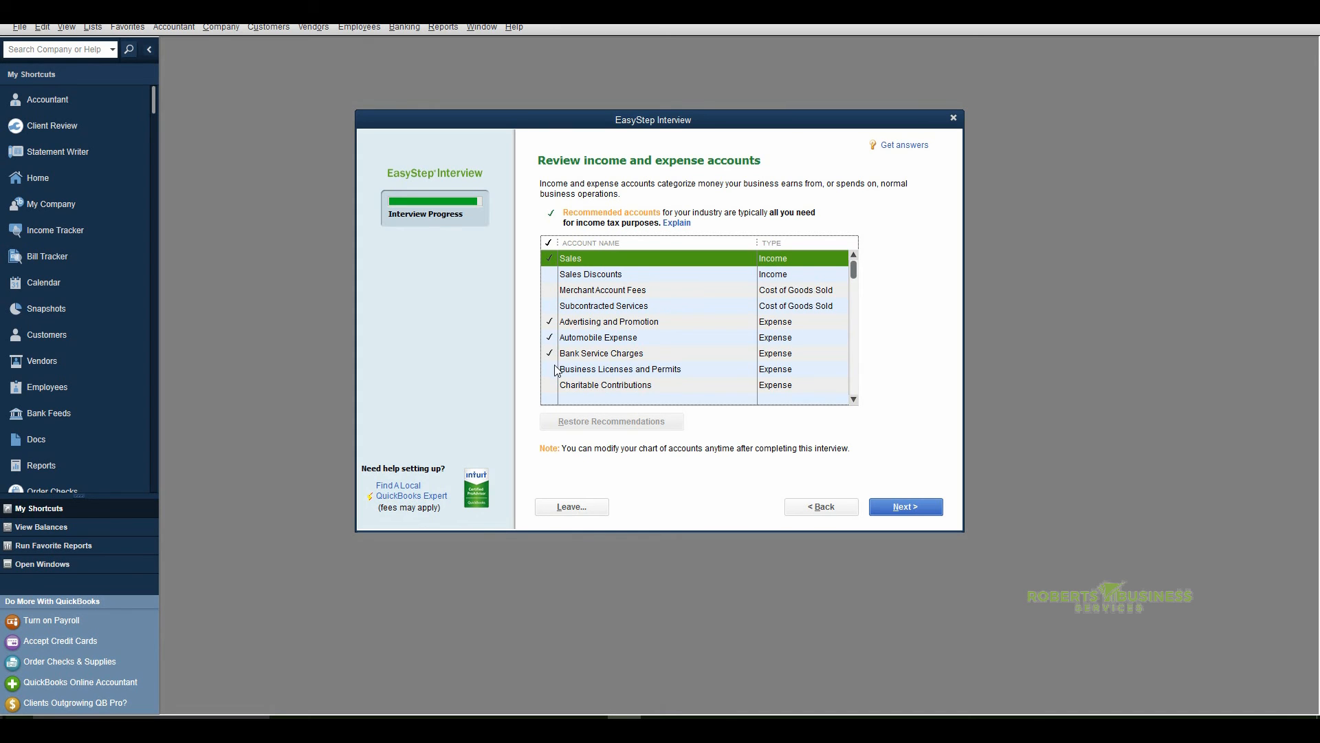
scroll(660, 353, down, 1)
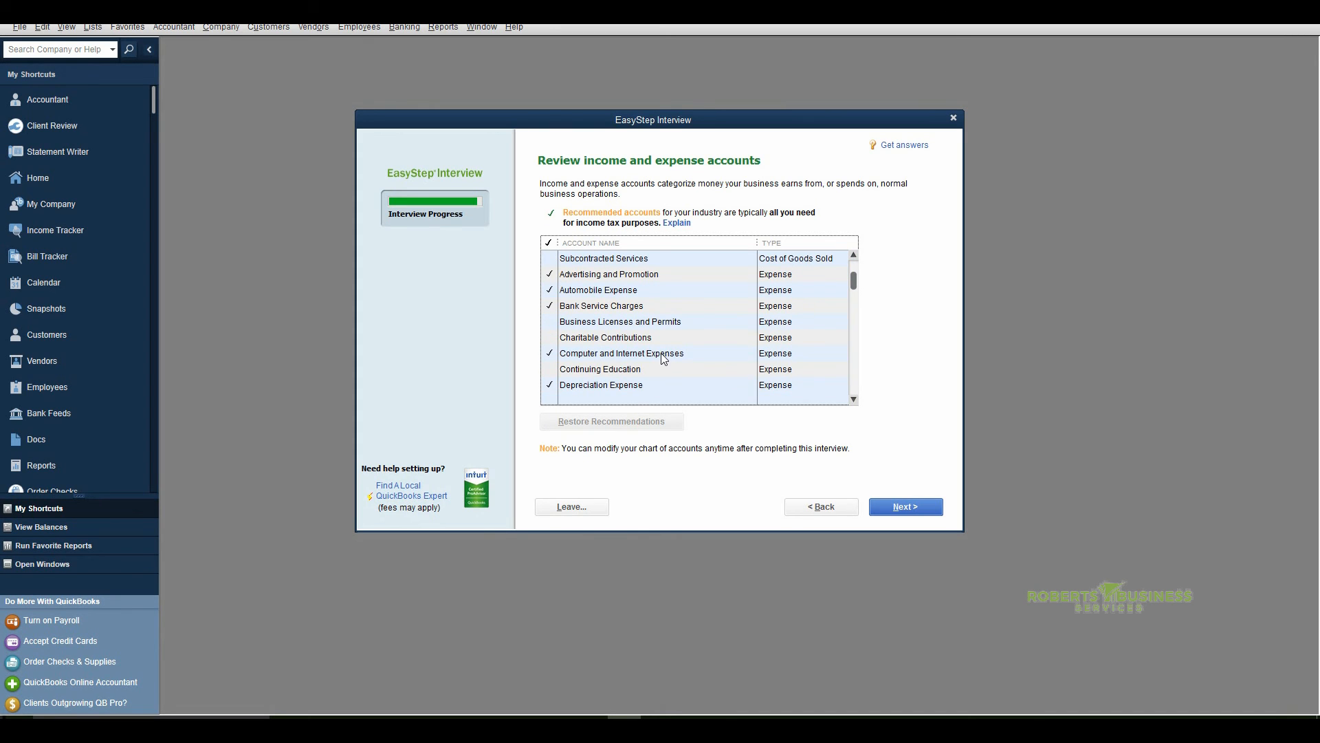
scroll(661, 353, down, 4)
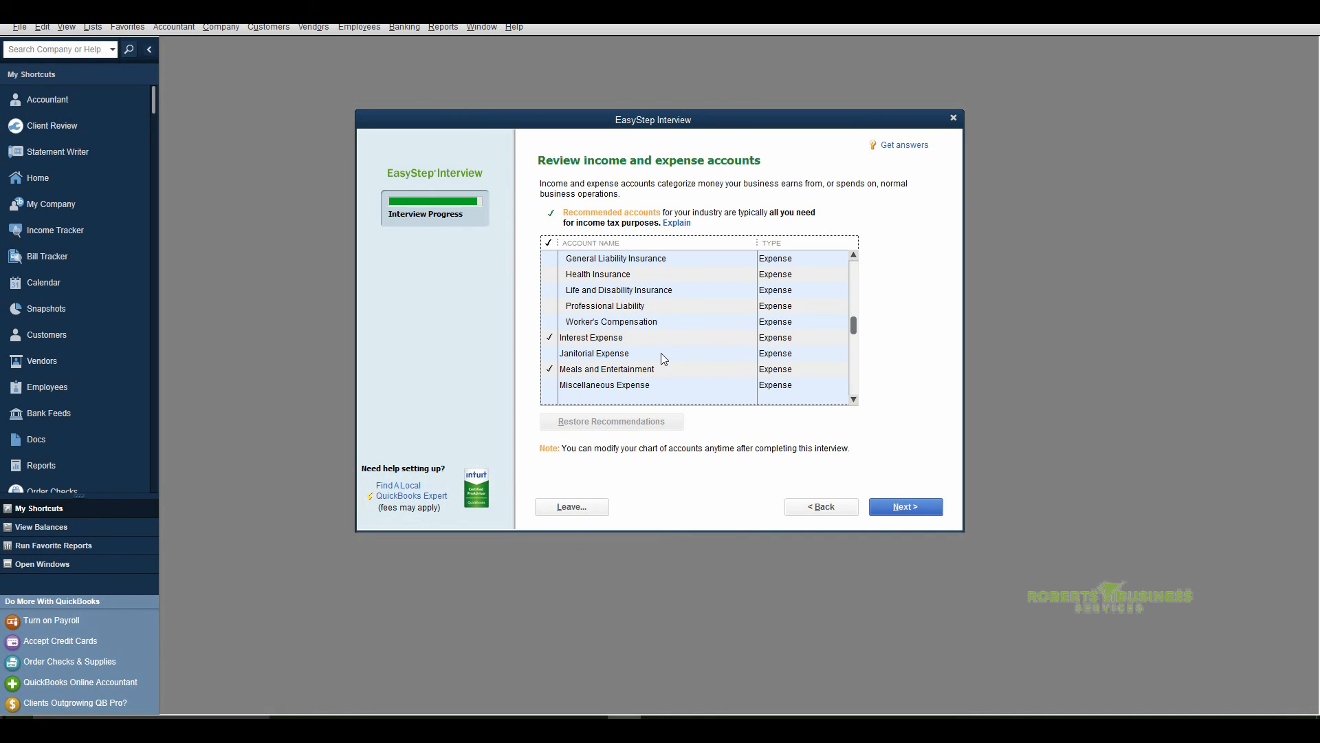
scroll(661, 353, up, 1)
scroll(662, 351, up, 4)
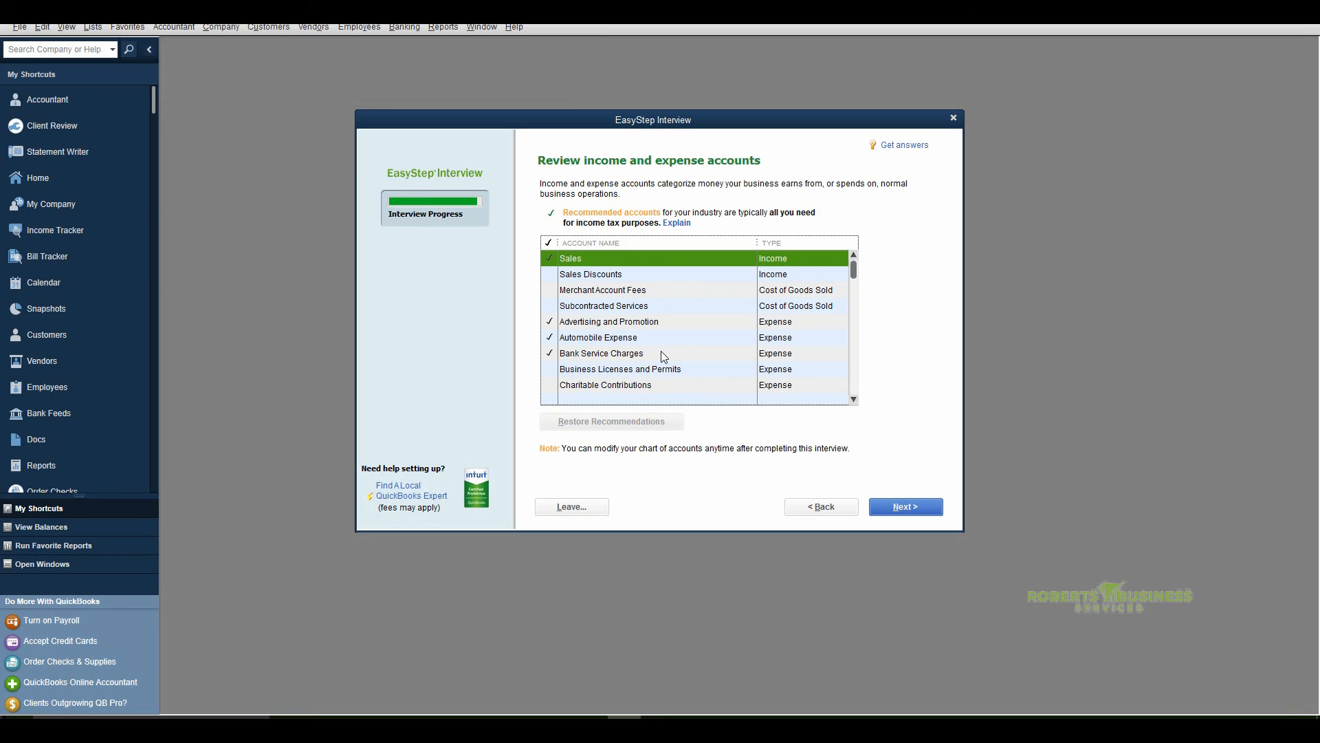
scroll(661, 350, down, 1)
scroll(662, 351, up, 1)
Include the Business Licenses and Permits expense account, check the rest of the account list, and accept the selection
click(552, 373)
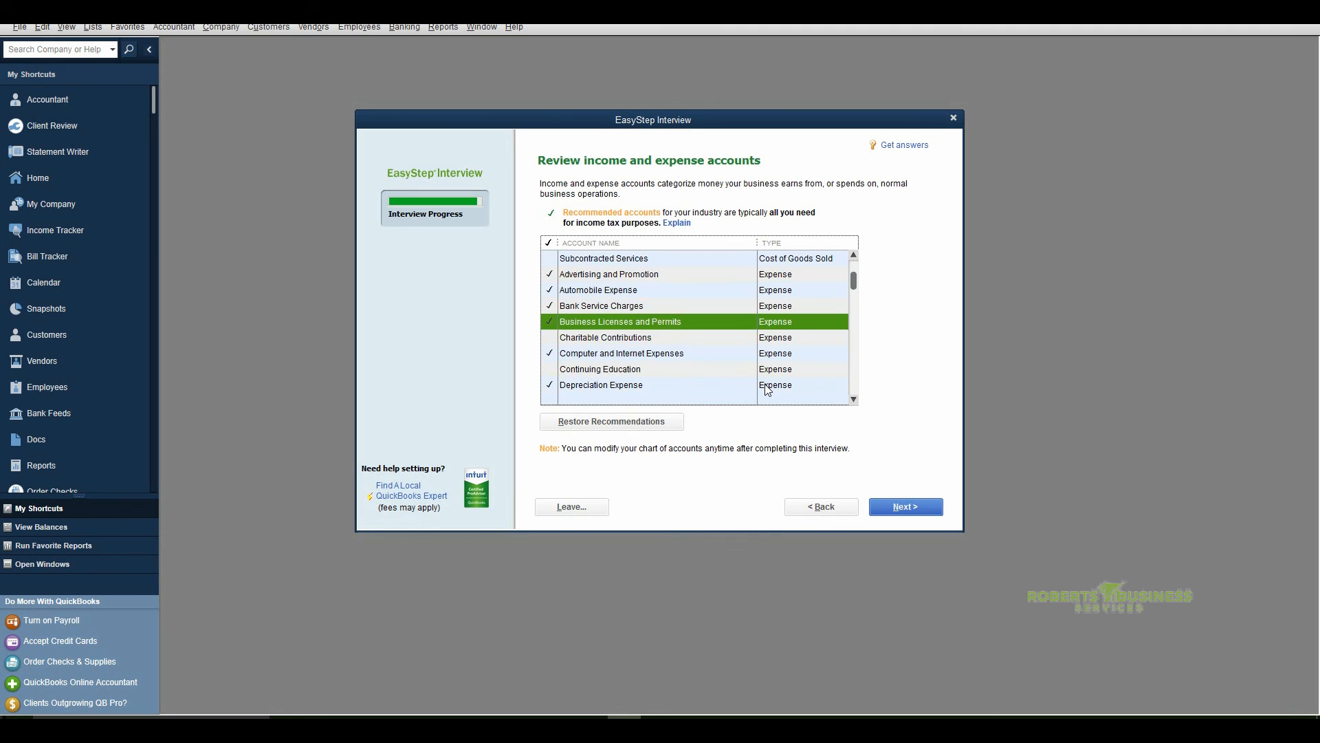
scroll(768, 389, down, 4)
scroll(768, 390, down, 2)
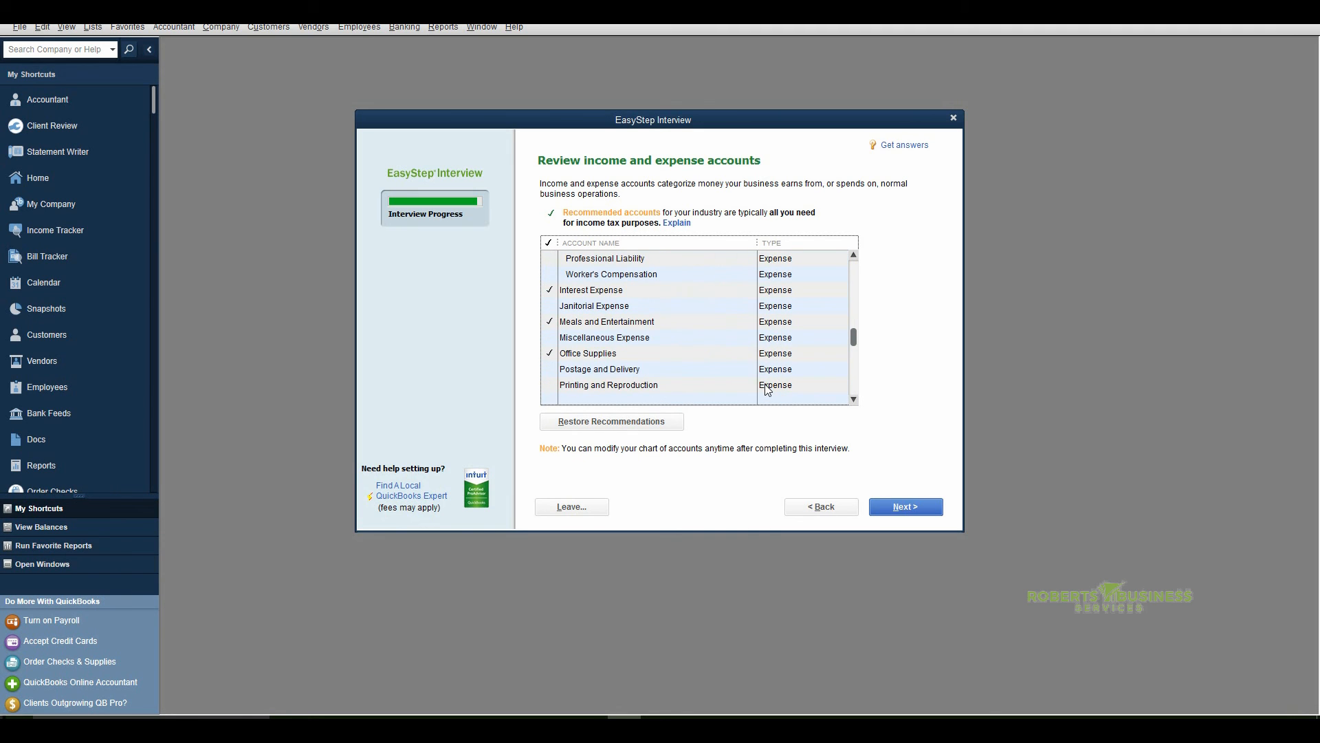
scroll(768, 390, down, 1)
scroll(768, 390, down, 4)
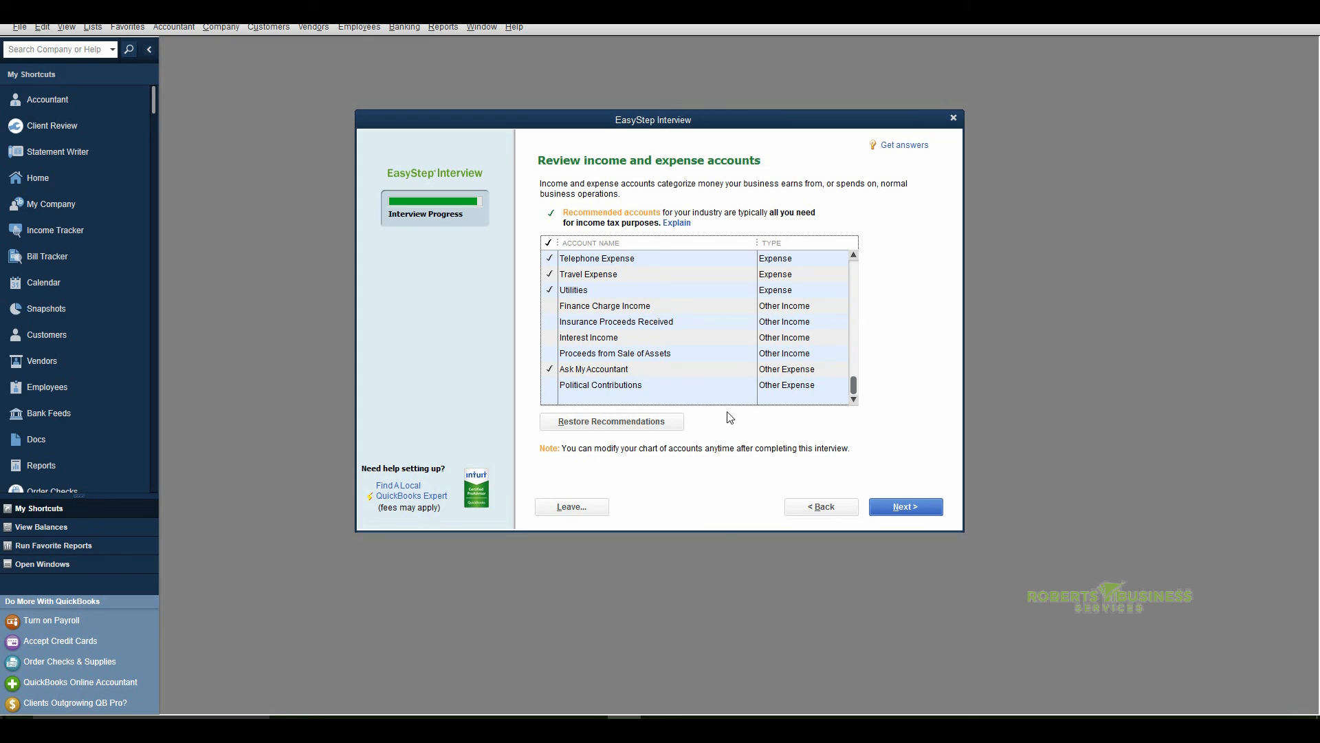
click(900, 507)
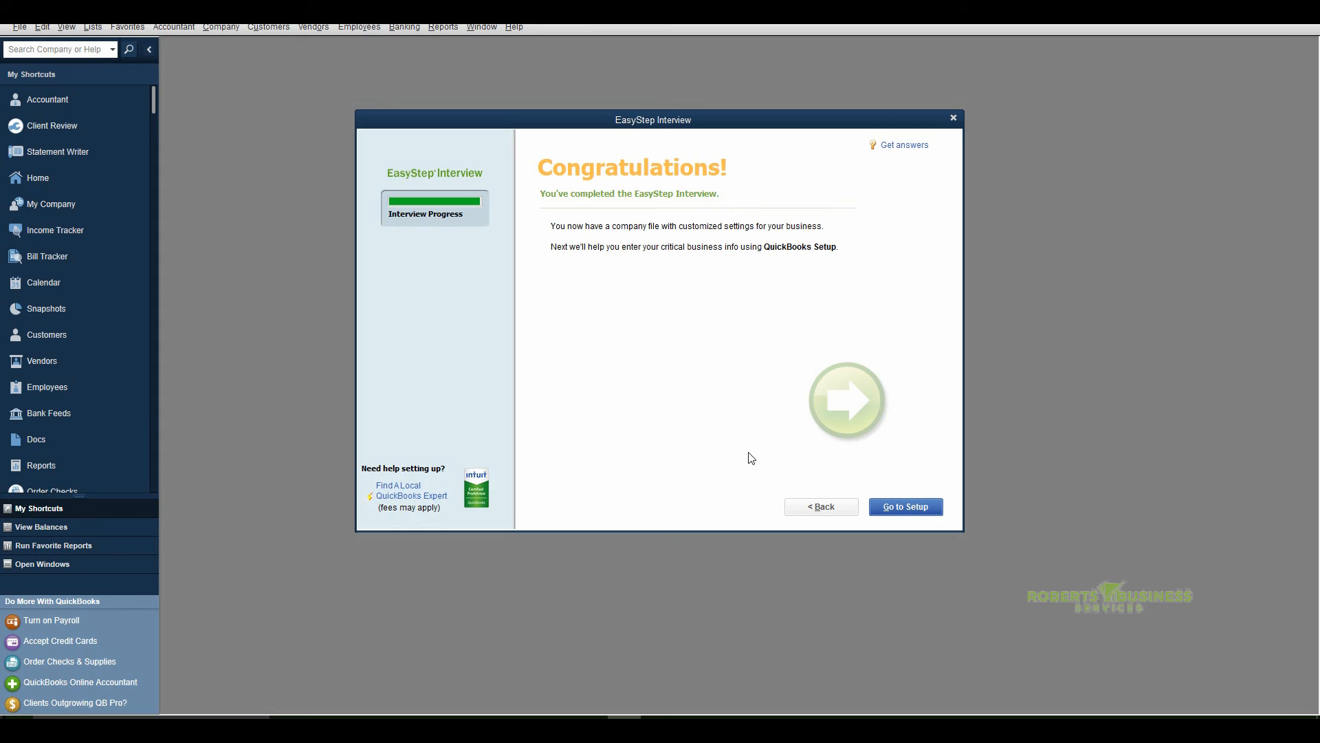
Proceed to QuickBooks Setup, start working without adding contacts, items or bank accounts, and minimize the Accountant Center to show the Home page
click(905, 507)
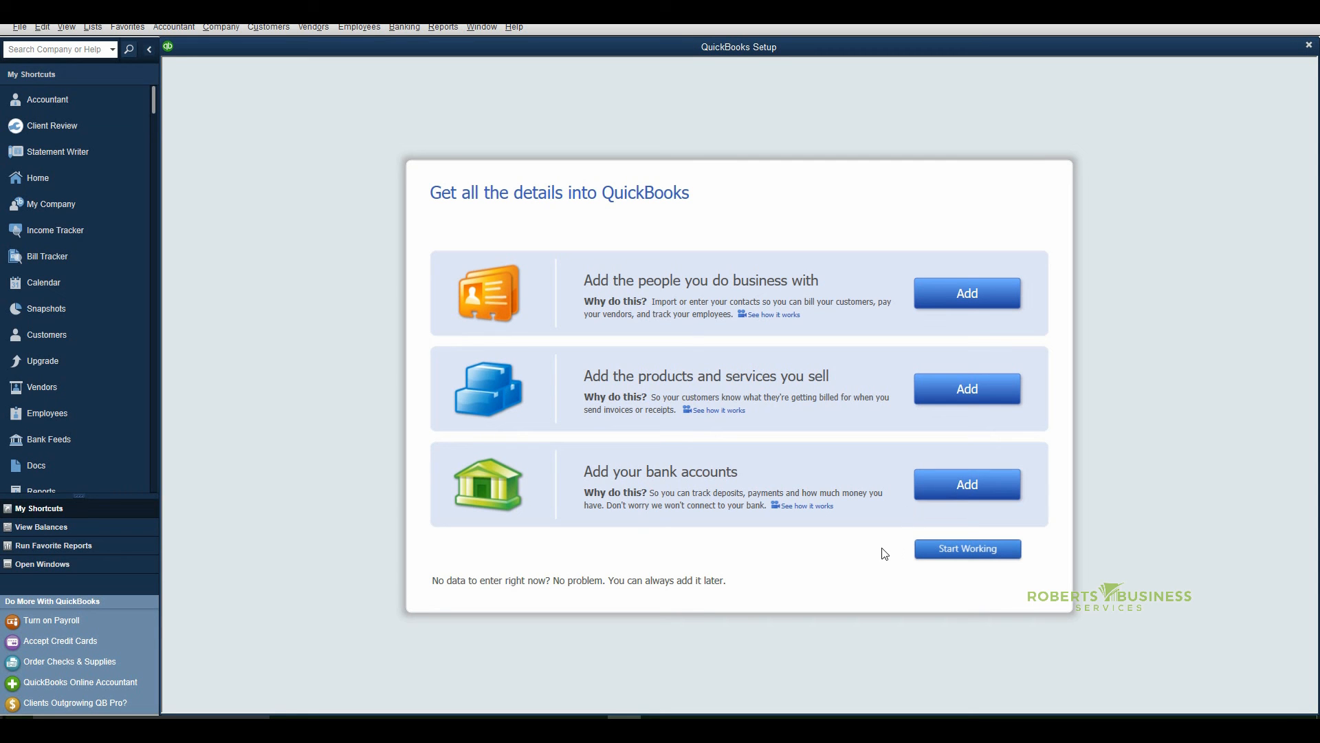
click(959, 549)
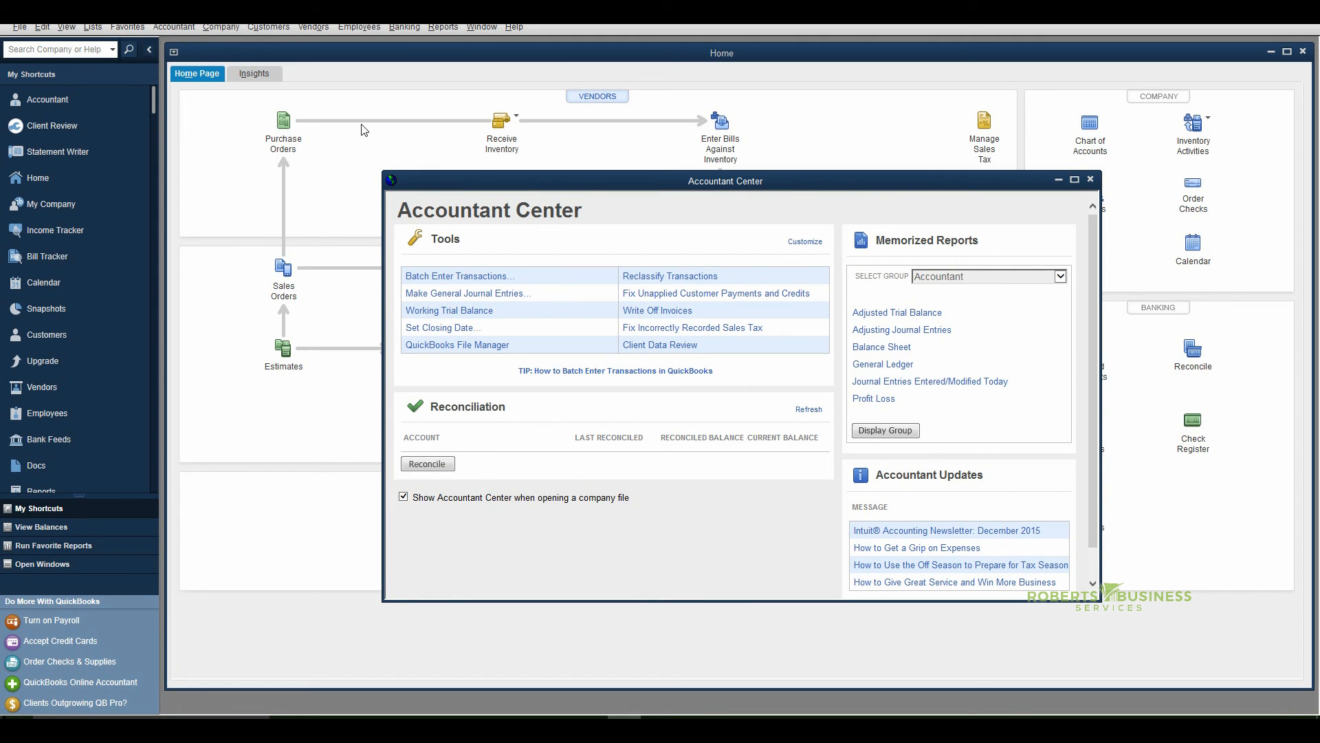
click(1058, 180)
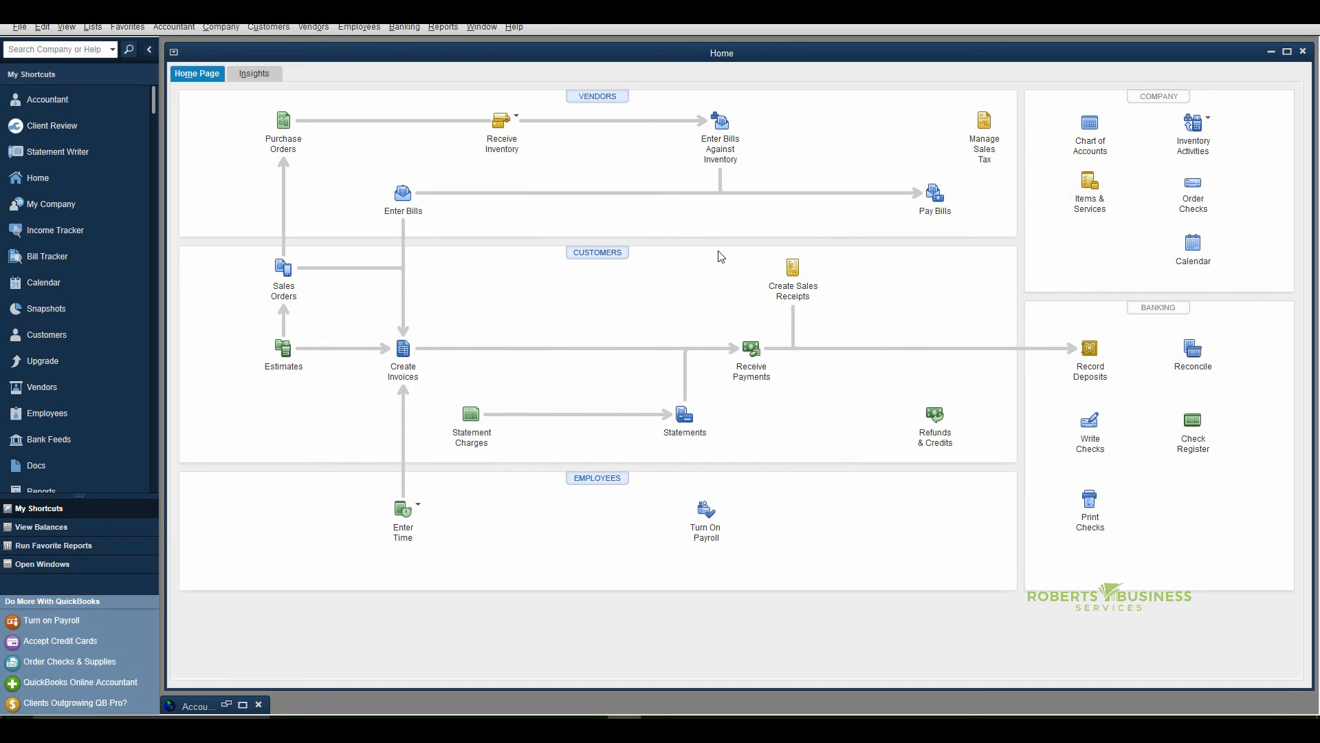